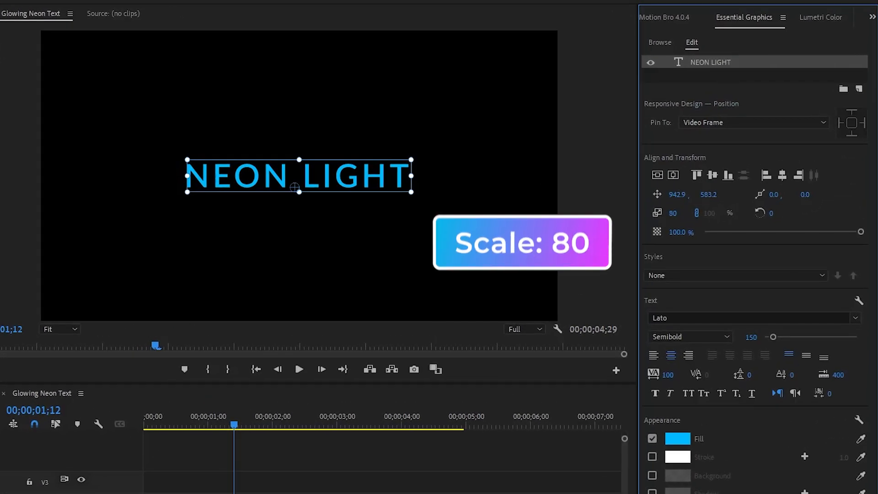
Review the NEON LIGHT title's scale, font style, font size and tracking settings.
click(673, 213)
click(717, 251)
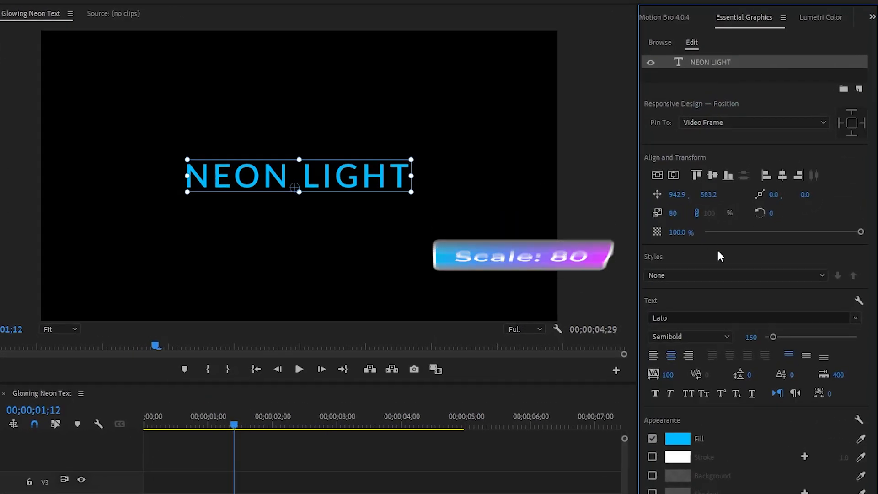
click(697, 335)
click(698, 336)
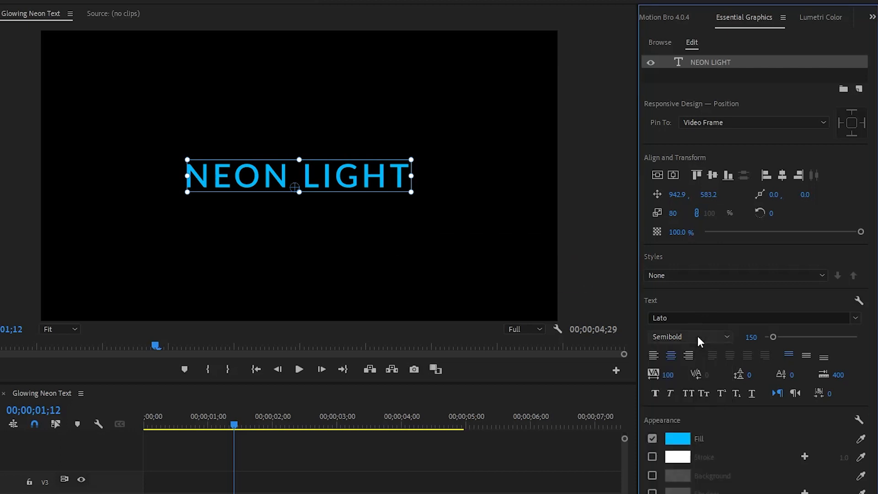
click(749, 337)
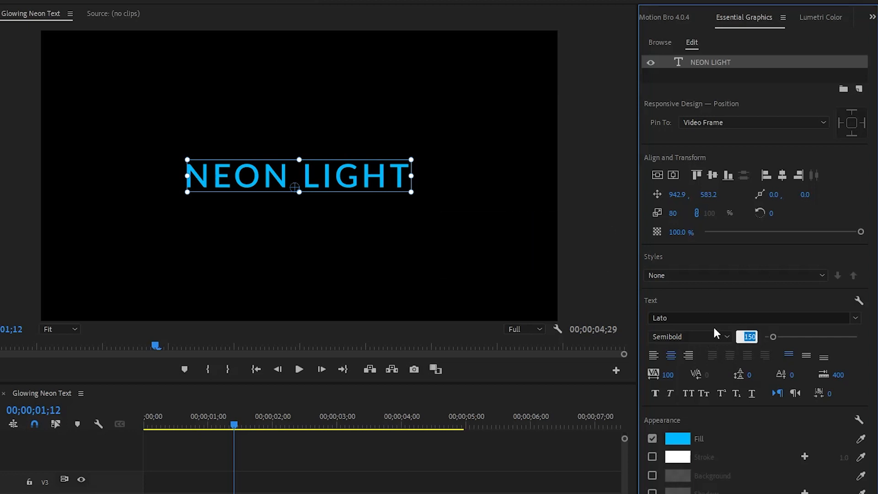
key(Return)
click(667, 374)
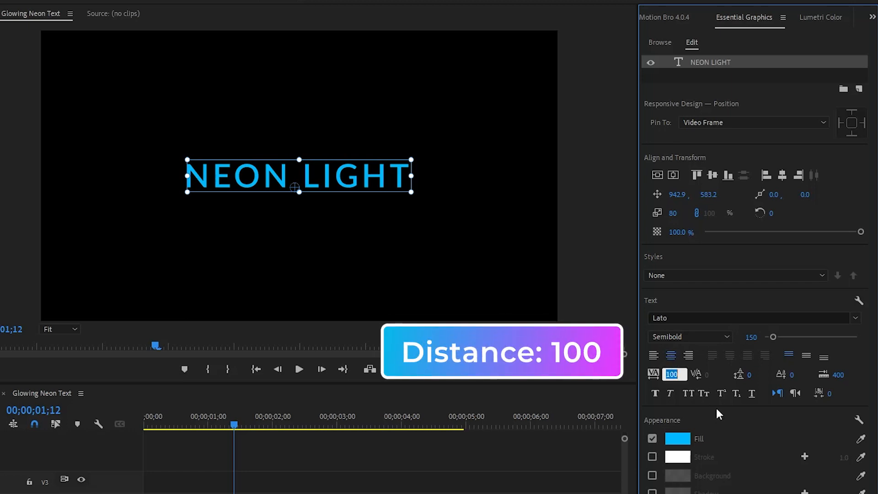
key(Return)
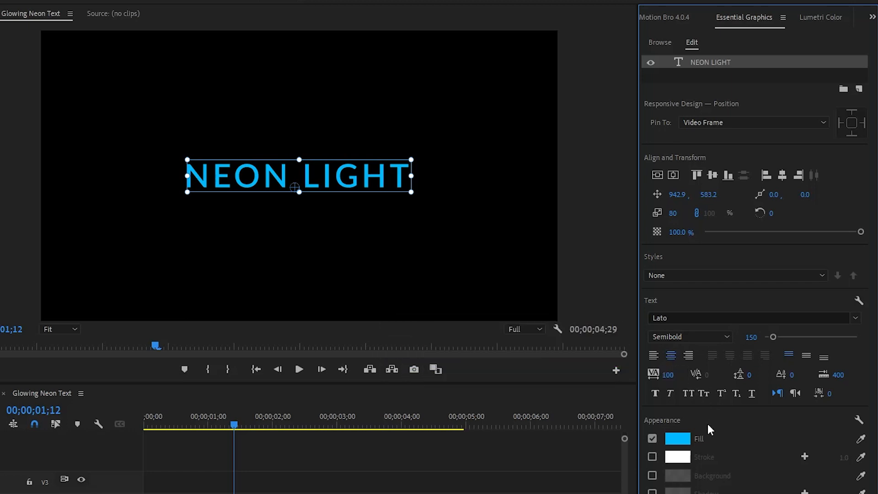
Review the title's fill colour hex code, accept it as is, and deselect the title.
click(677, 439)
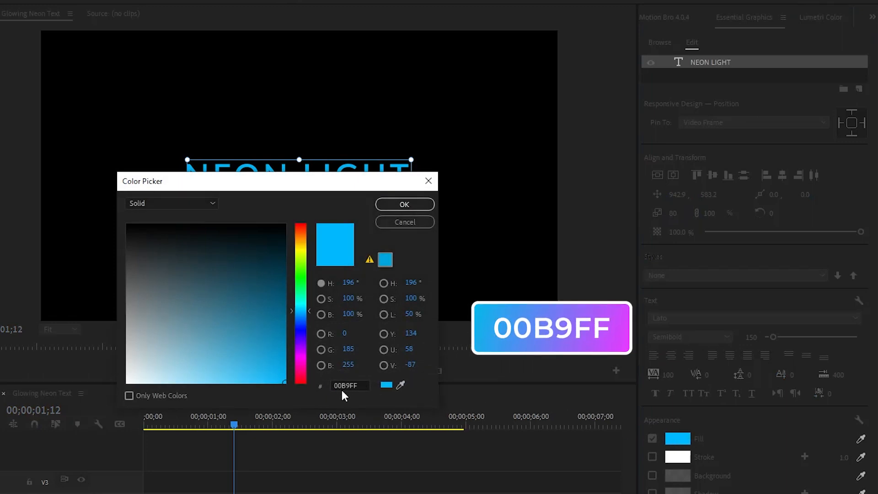
drag(359, 386, 327, 390)
click(298, 397)
click(394, 205)
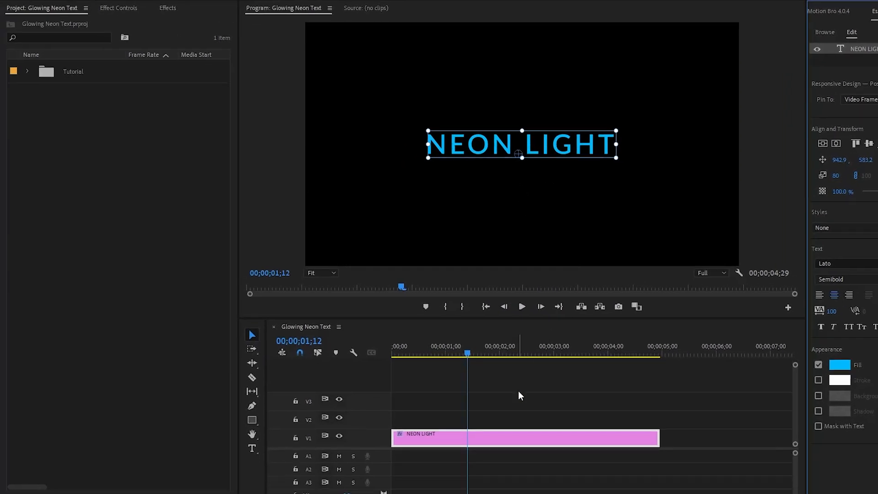
click(295, 471)
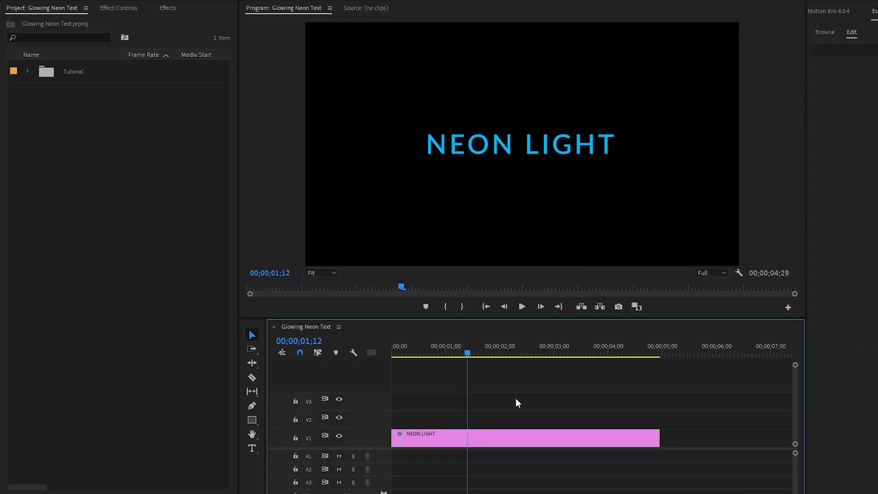
Duplicate the NEON LIGHT clip from track V1 onto tracks V2 and V3, aligned with the original.
click(497, 434)
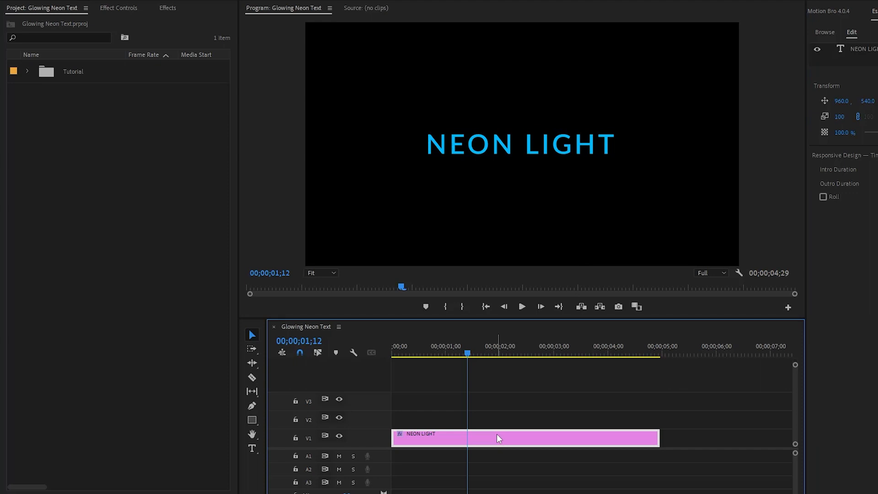
drag(495, 434, 495, 407)
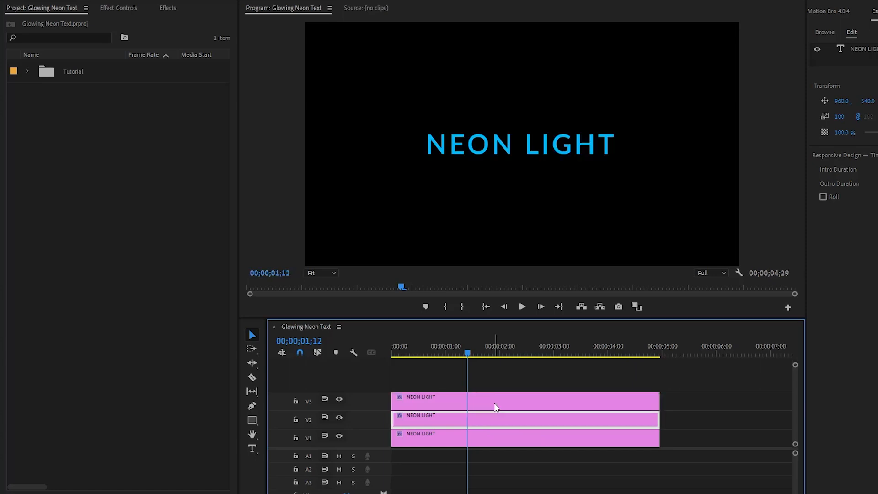
drag(710, 388, 599, 434)
click(684, 408)
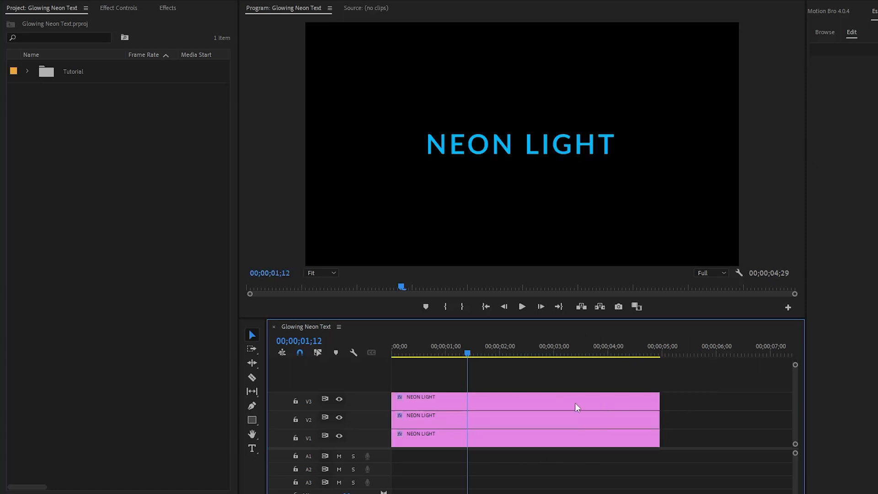
Turn off the track output of V3 and V2.
click(465, 402)
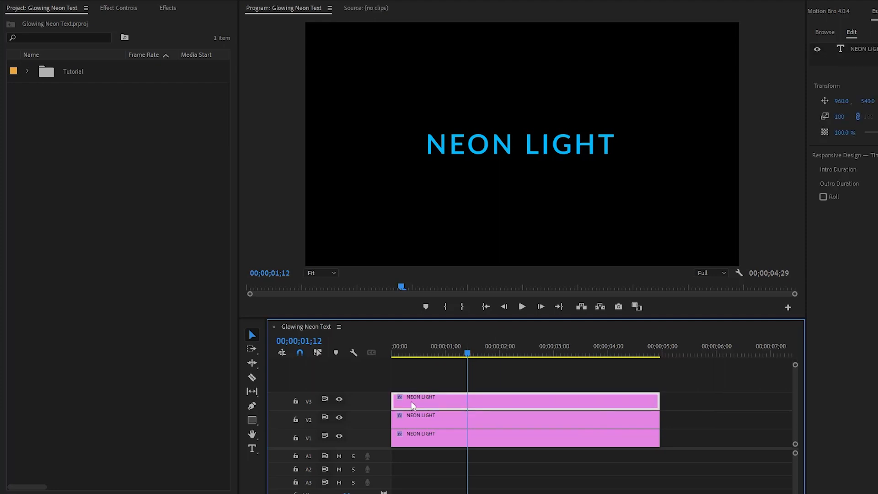
click(340, 399)
click(425, 420)
click(339, 418)
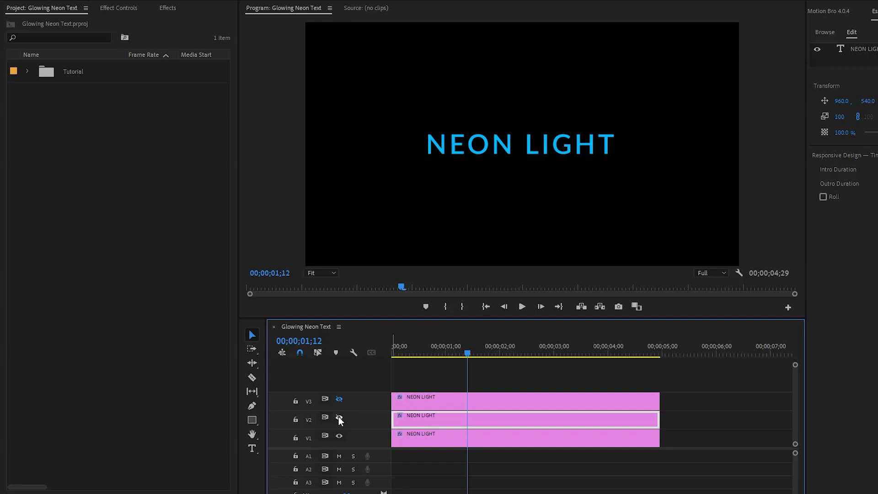
Find the Gaussian Blur effect and apply it to the NEON LIGHT clip on track V1.
click(462, 440)
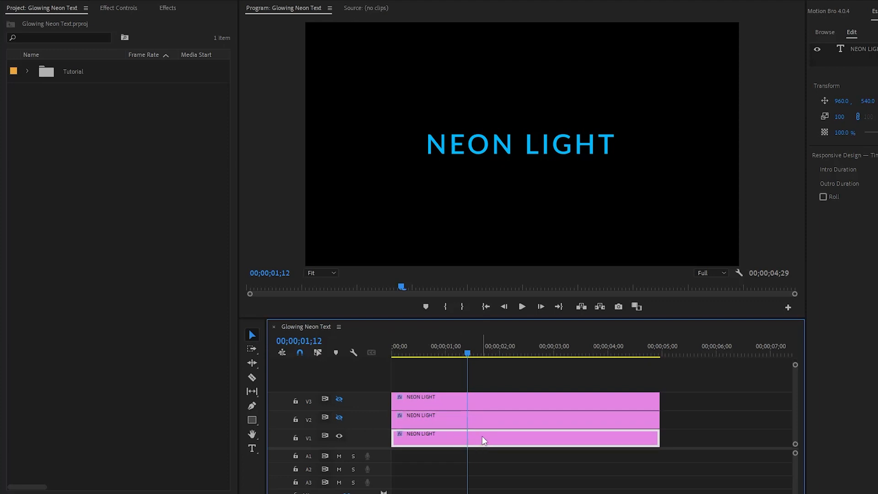
click(167, 11)
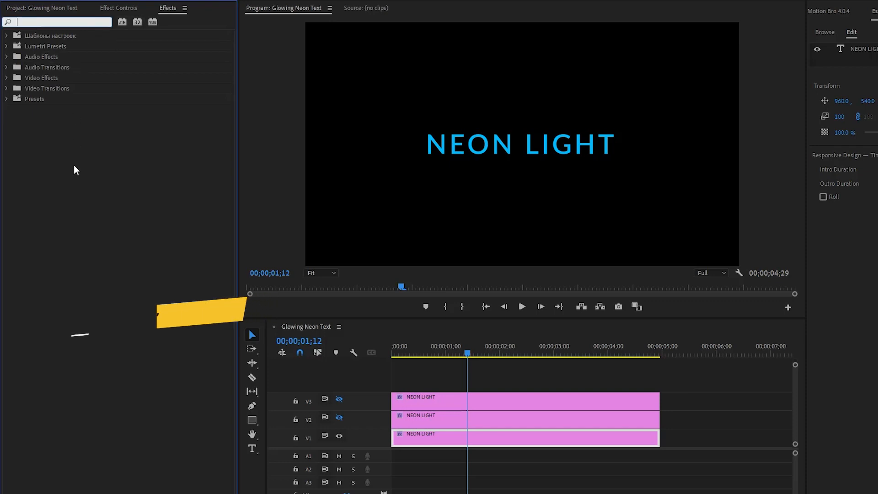
text(gaus)
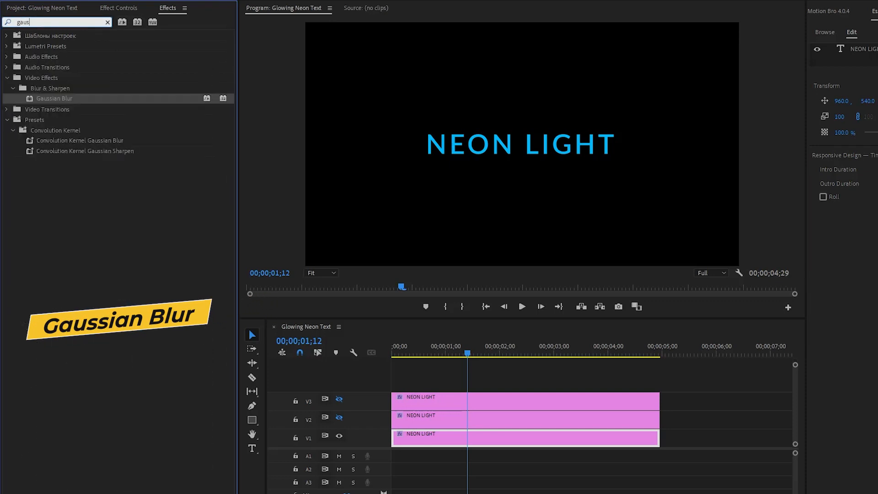
drag(68, 97, 452, 438)
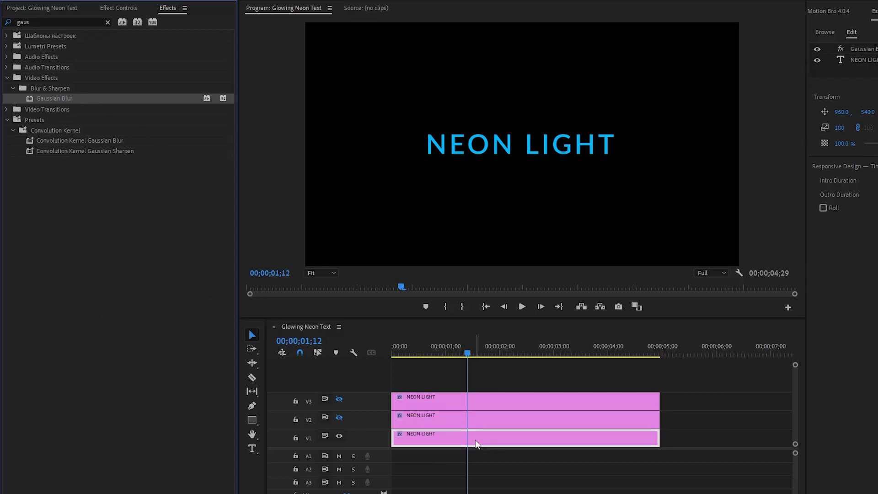
Set the V1 clip's Gaussian Blur blurriness to 180 and turn off Repeat Edge Pixels.
click(127, 8)
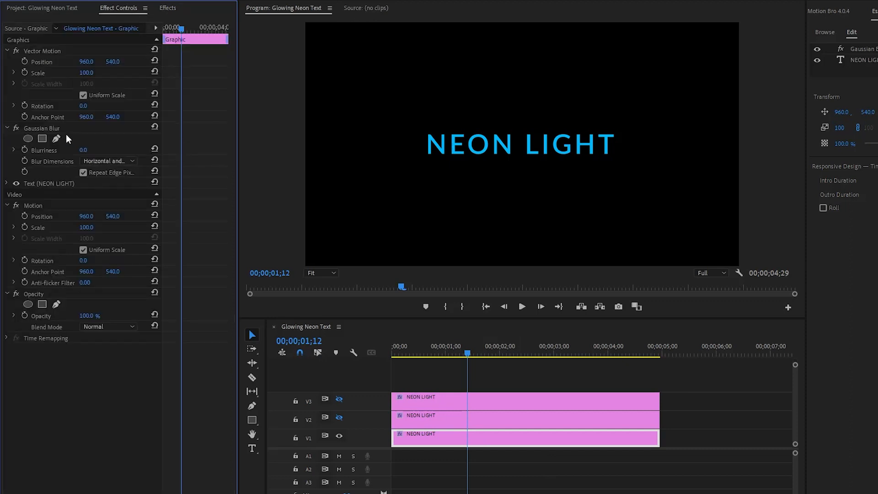
click(46, 128)
click(83, 150)
text(180)
key(Return)
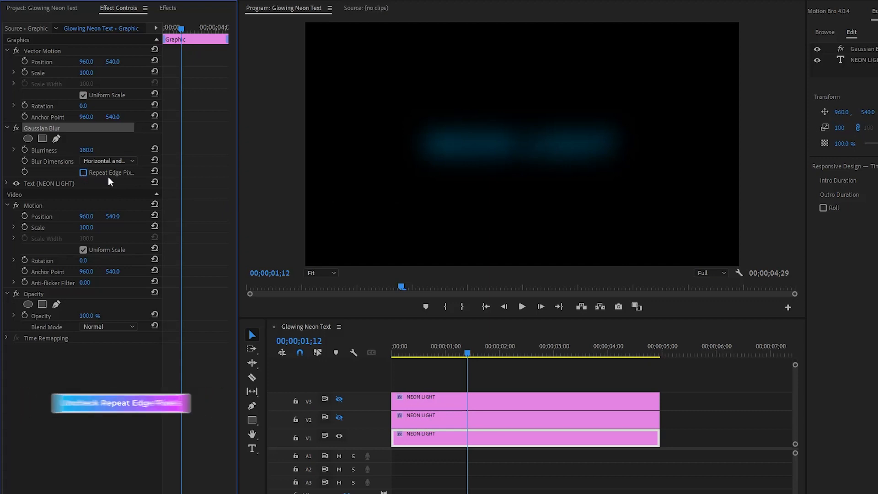
Turn off Uniform Scale in the V1 clip's Motion settings and set Scale Height to 128 and Scale Width to 115.
click(37, 206)
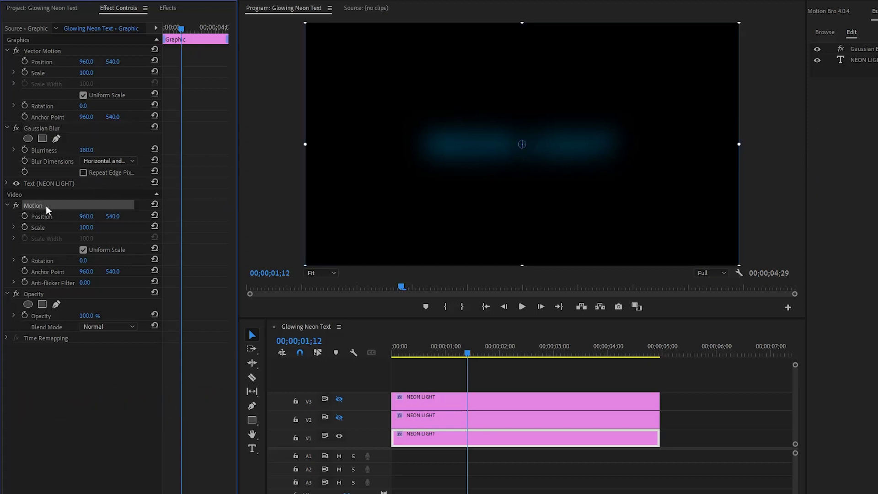
click(83, 250)
click(52, 228)
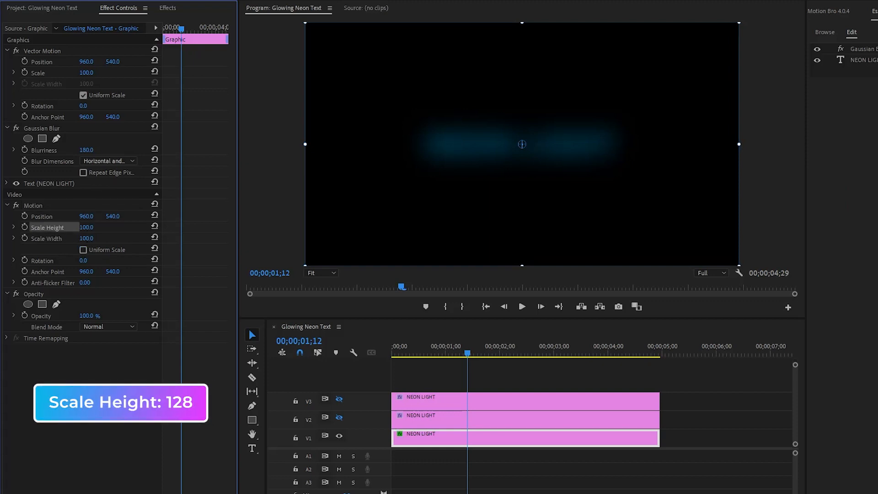
text(128)
key(Return)
click(92, 238)
text(115)
key(Return)
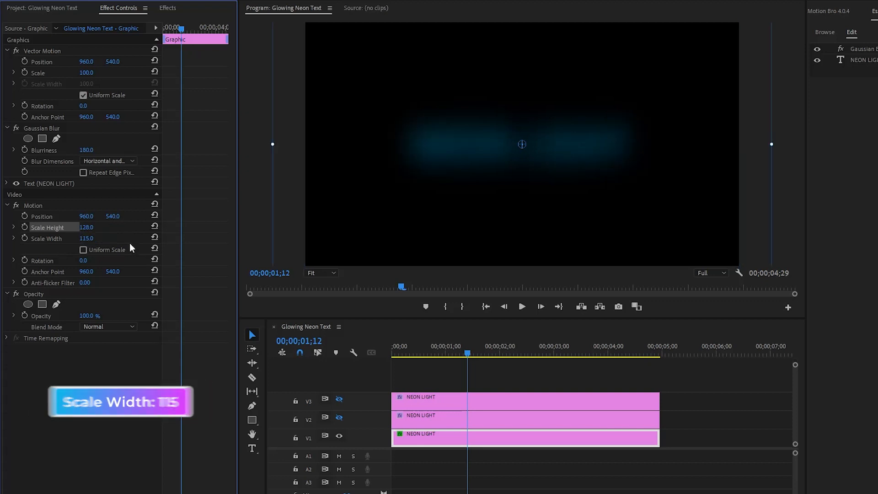
Set the V1 clip's blend mode to Hard Light and compare the text with its Gaussian Blur off and on.
click(42, 318)
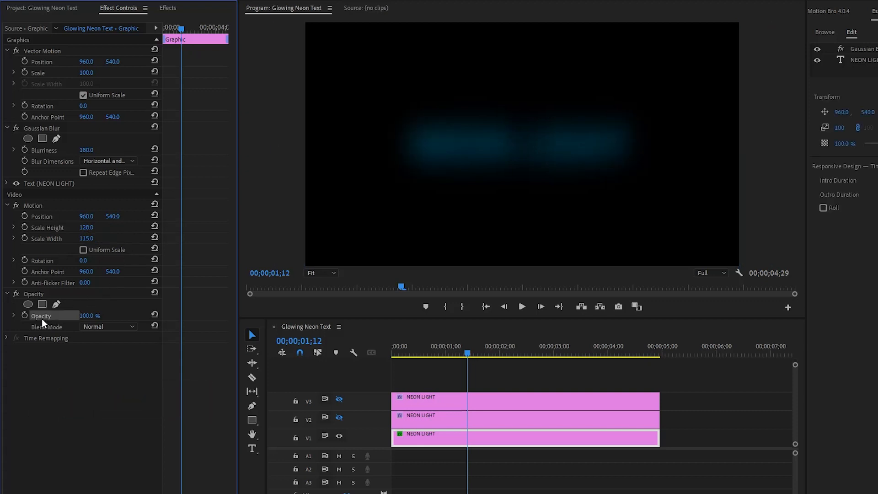
click(42, 326)
click(93, 327)
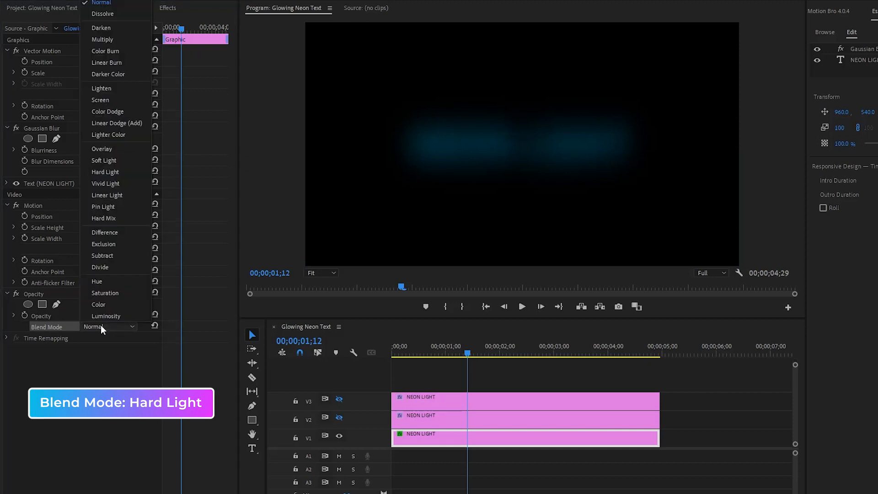
click(109, 173)
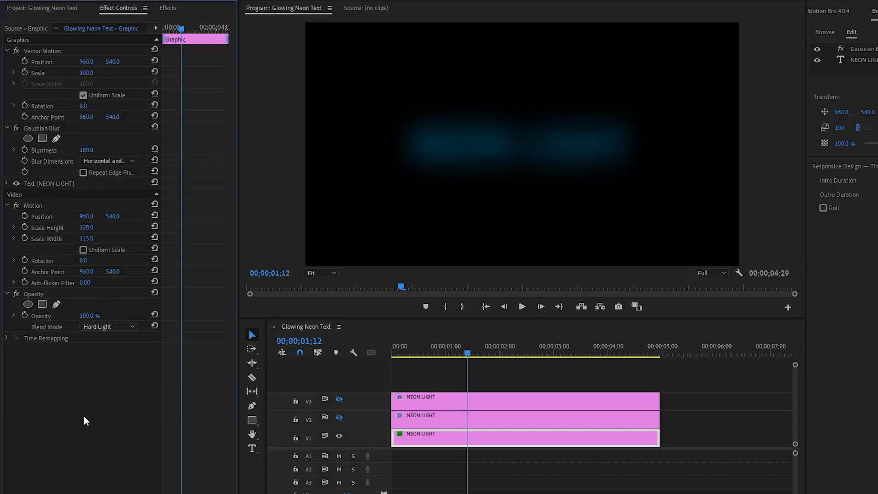
click(20, 129)
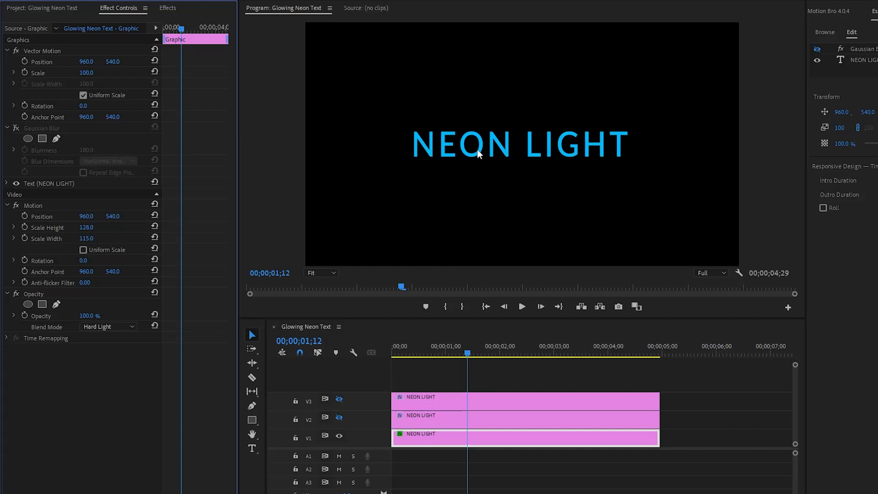
click(16, 128)
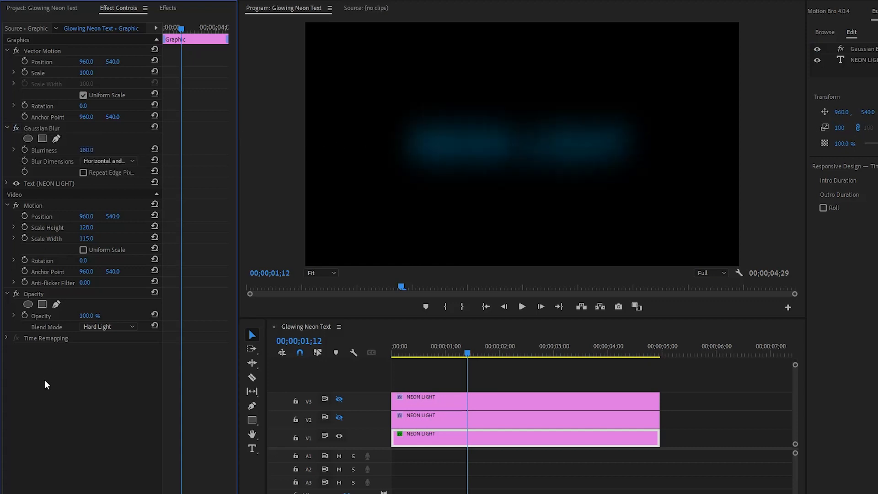
Turn the V2 track output back on and apply Gaussian Blur to its NEON LIGHT clip.
click(441, 418)
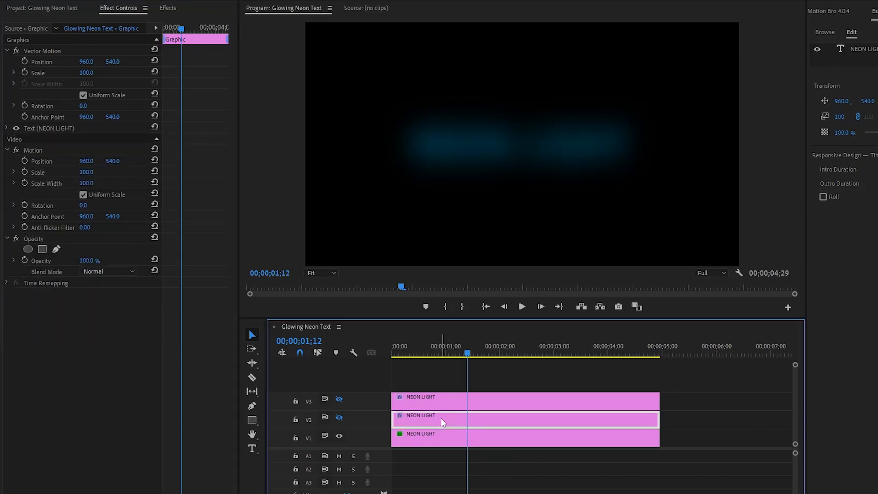
click(341, 417)
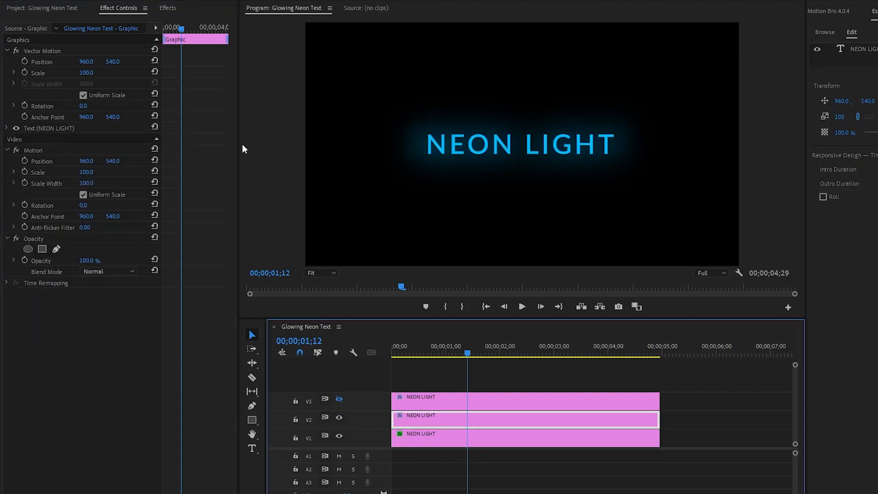
click(169, 9)
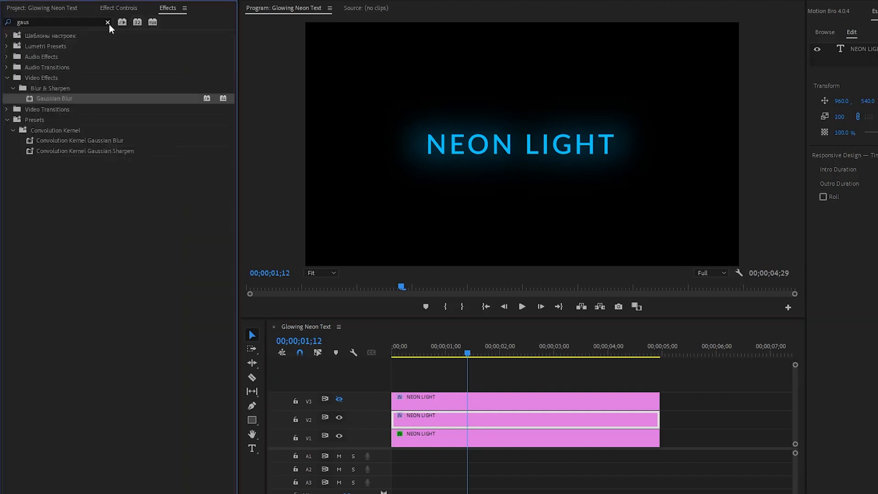
drag(68, 99, 429, 416)
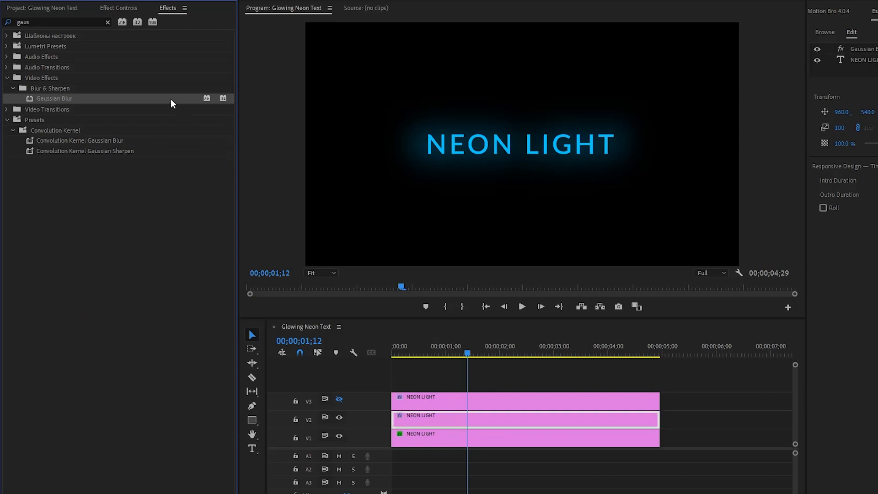
Find the Brightness & Contrast effect, apply it to the V2 clip, and open that clip's effect settings.
click(107, 22)
text(brigh)
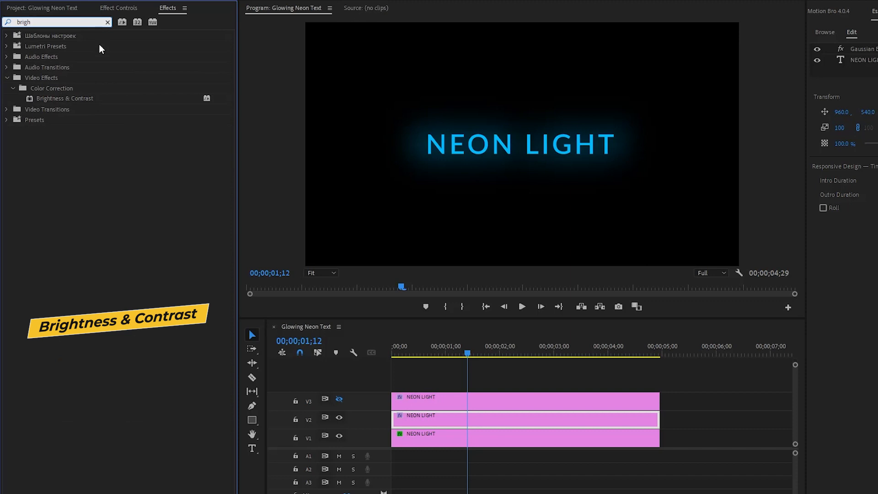
drag(92, 98, 449, 418)
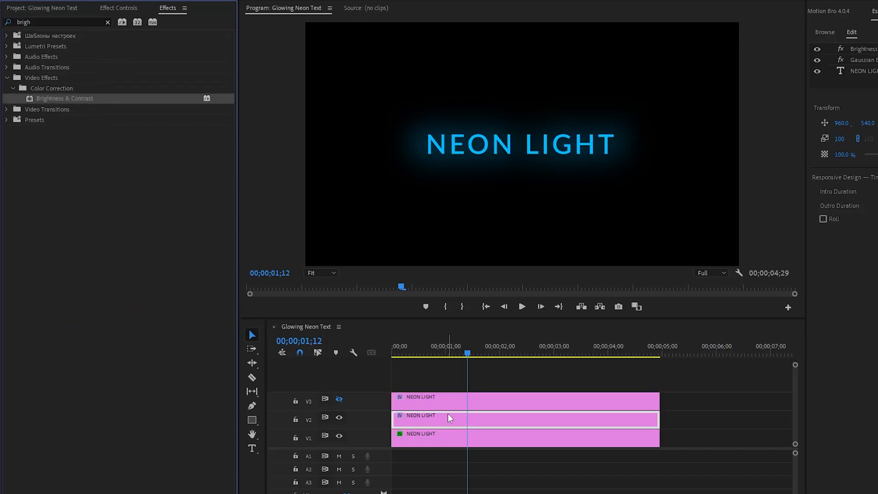
click(117, 9)
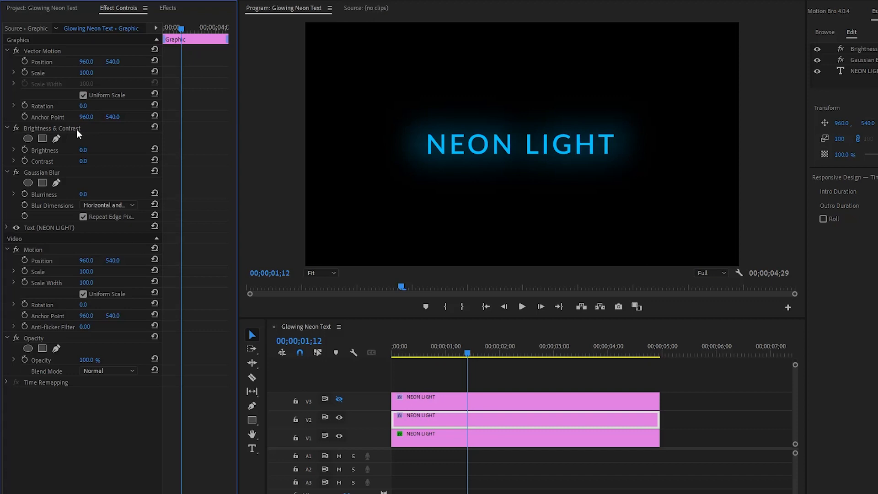
Set Brightness to 18 and Contrast to 8 in the V2 clip's Brightness & Contrast effect.
click(70, 128)
click(84, 150)
text(18)
key(Return)
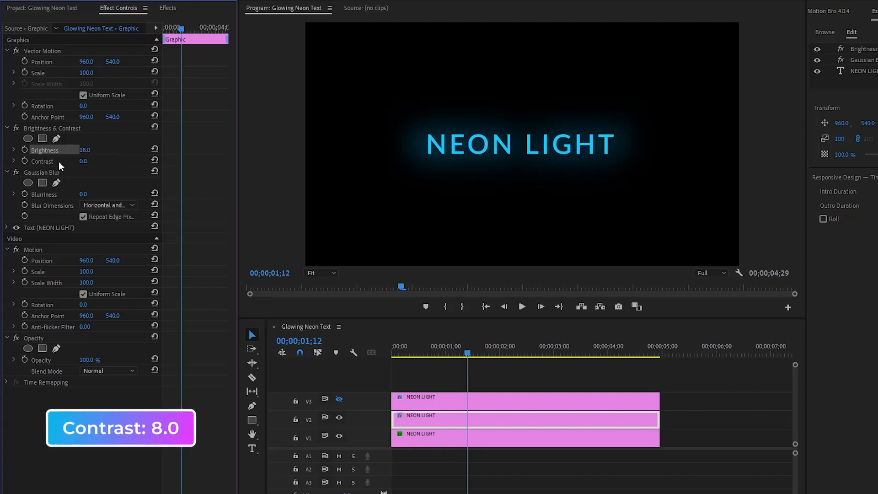
click(94, 161)
text(8)
key(Return)
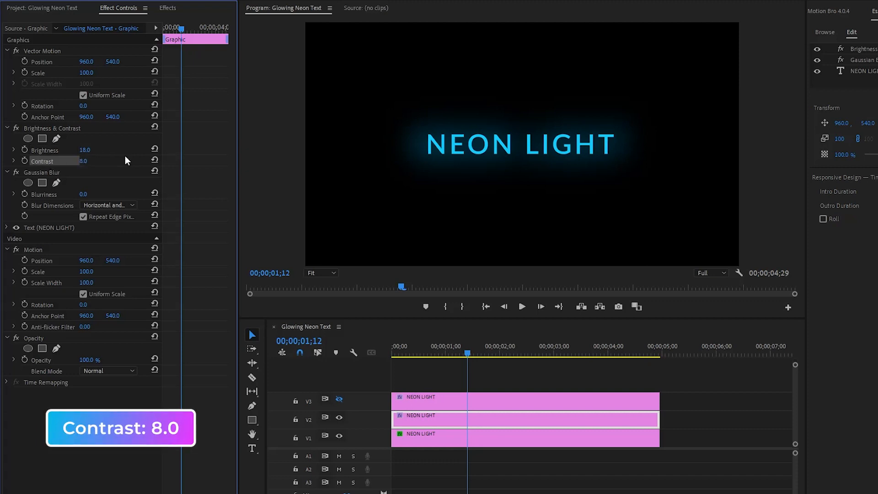
Set the V2 clip's Gaussian Blur blurriness to 60 and turn off Repeat Edge Pixels.
click(55, 173)
click(83, 194)
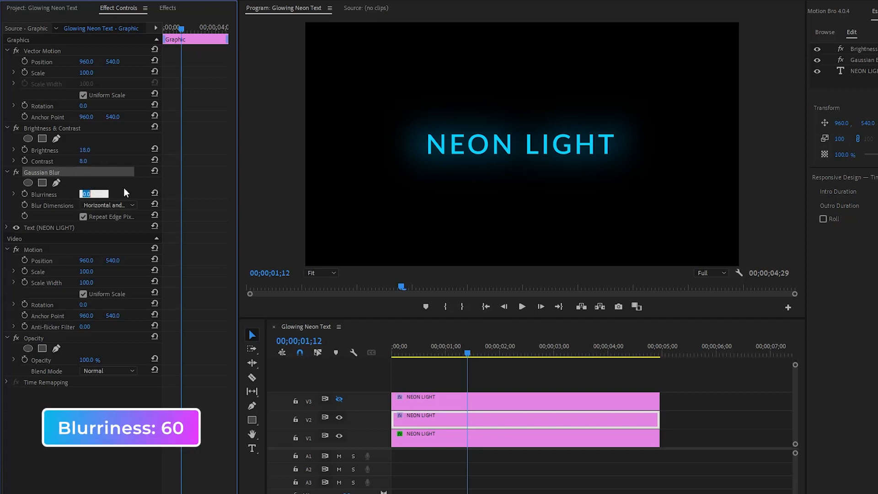
text(60)
key(Return)
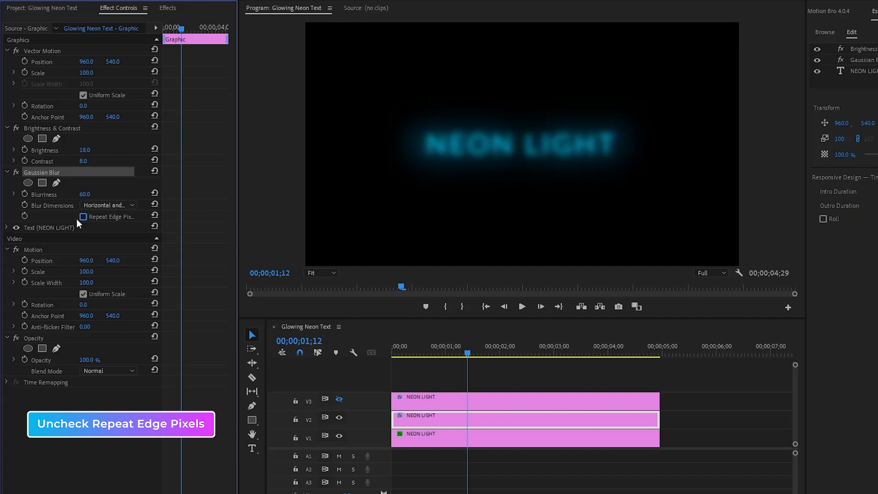
click(64, 217)
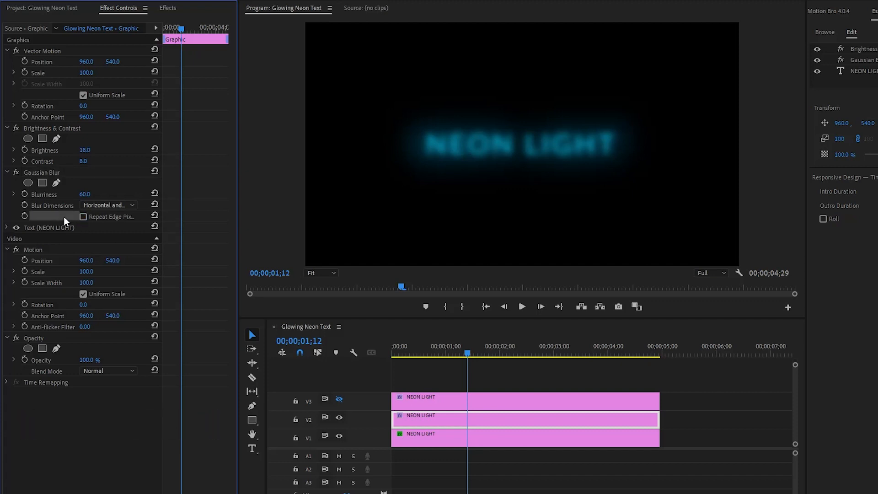
Change the V2 clip's opacity blend mode to Linear Light.
click(42, 341)
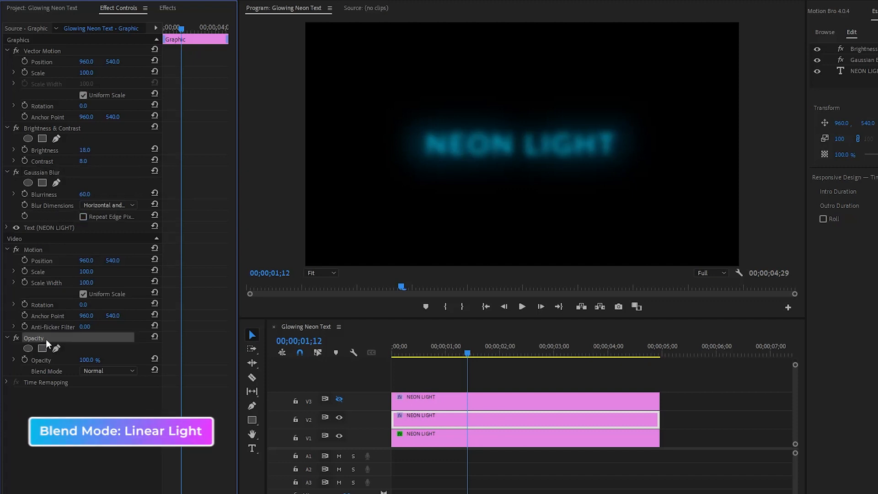
click(48, 371)
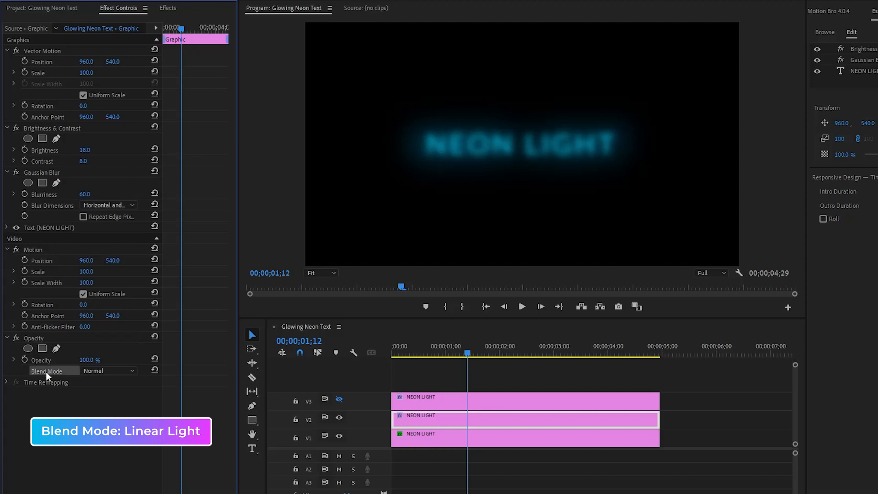
click(107, 371)
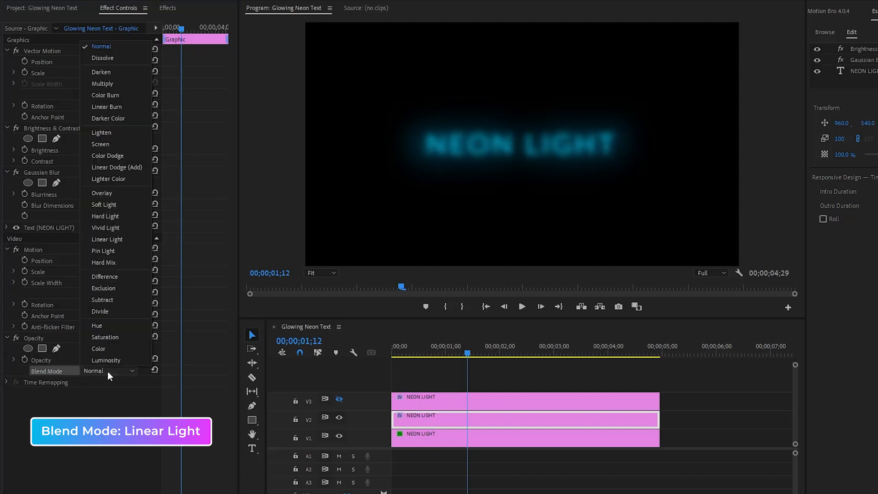
click(134, 241)
click(107, 436)
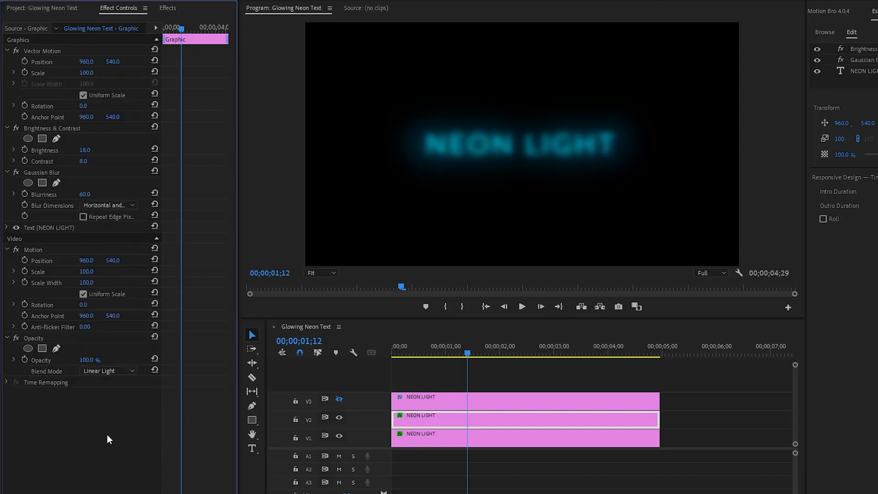
Turn the V3 track output back on, apply Unsharp Mask to its NEON LIGHT clip, and open the clip's effect settings.
click(476, 396)
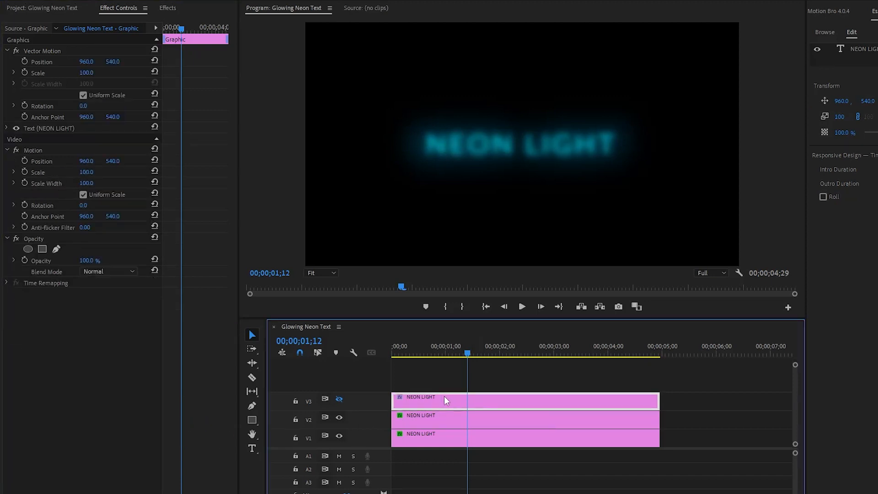
click(339, 399)
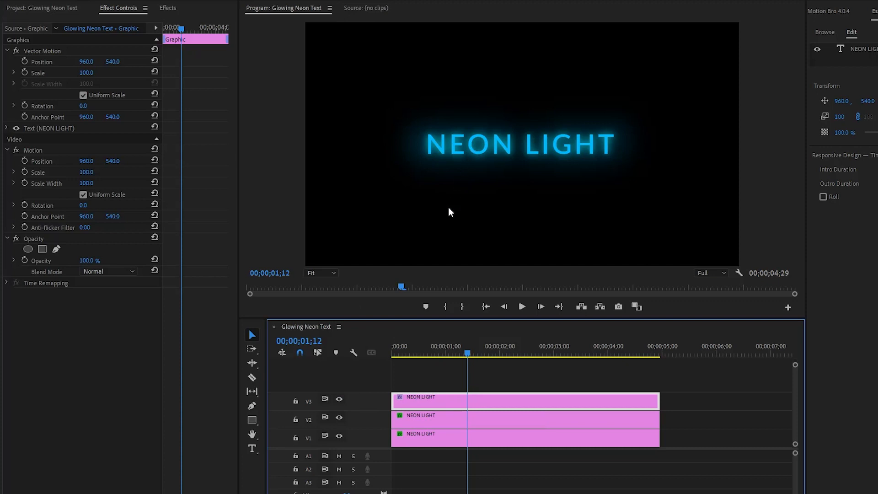
click(168, 7)
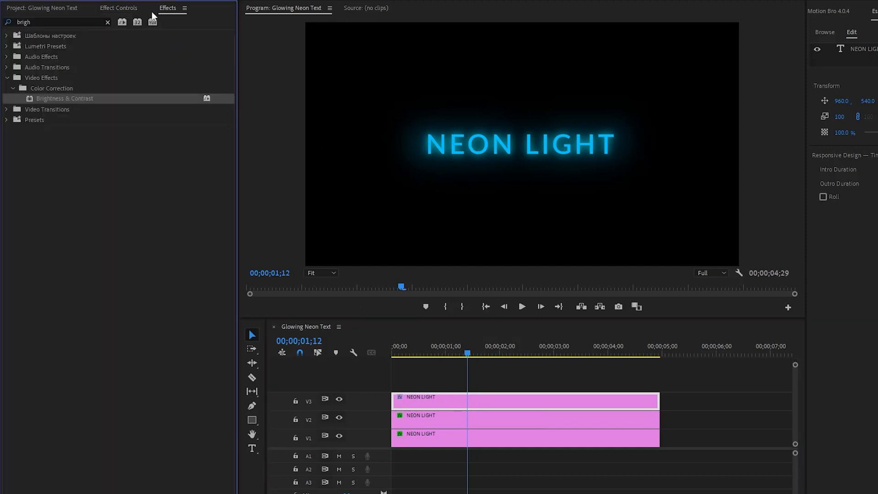
click(108, 22)
text(unshar)
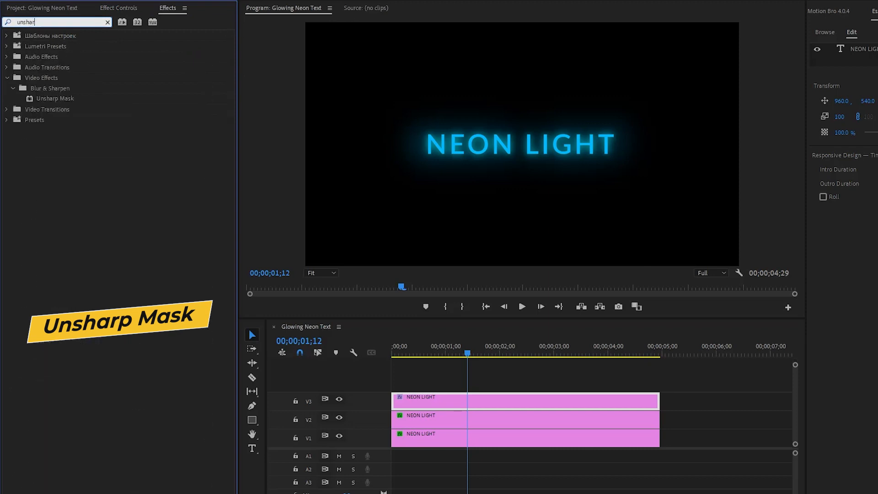
drag(64, 98, 407, 396)
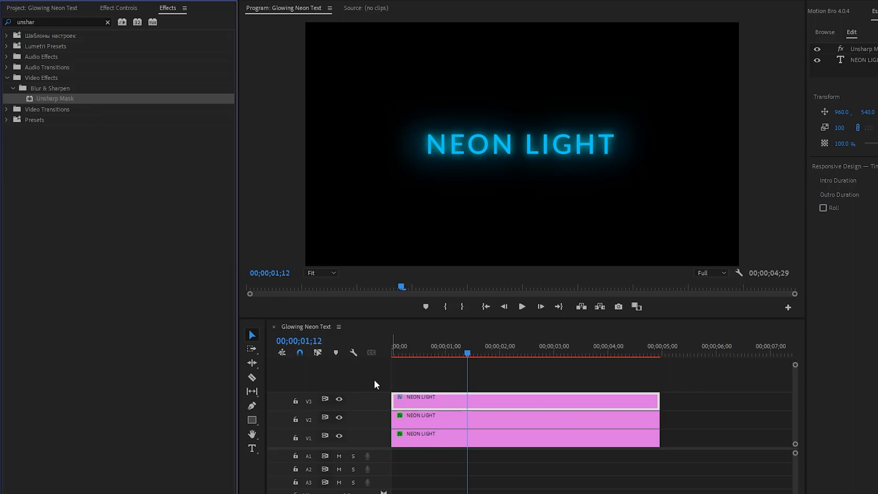
click(124, 9)
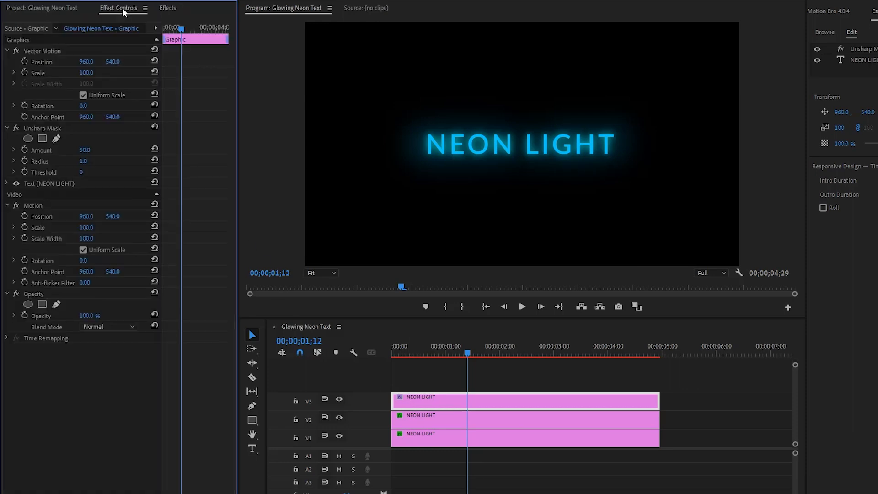
Set the V3 clip's Unsharp Mask amount to 60 and radius to 5.
click(57, 129)
click(84, 150)
text(60)
key(Return)
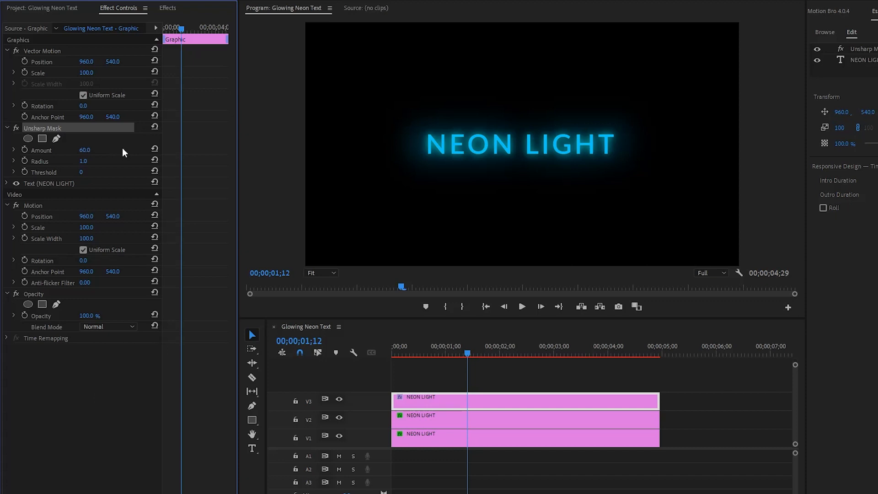
click(44, 161)
click(83, 161)
text(5)
key(Return)
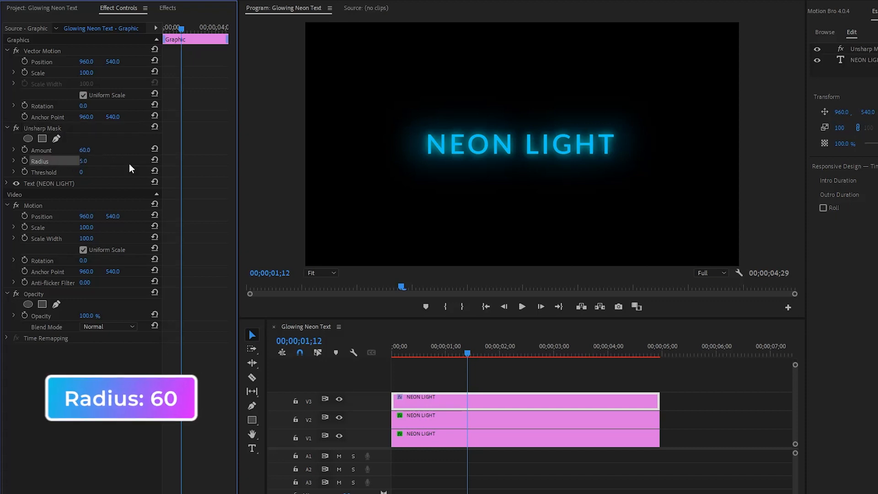
Change the V3 clip's opacity blend mode to Screen and deselect the clip.
click(33, 295)
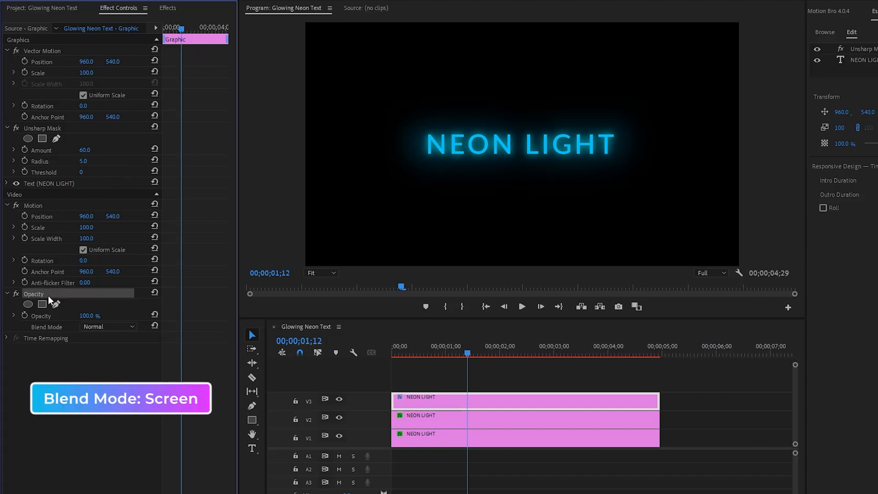
click(59, 326)
click(105, 327)
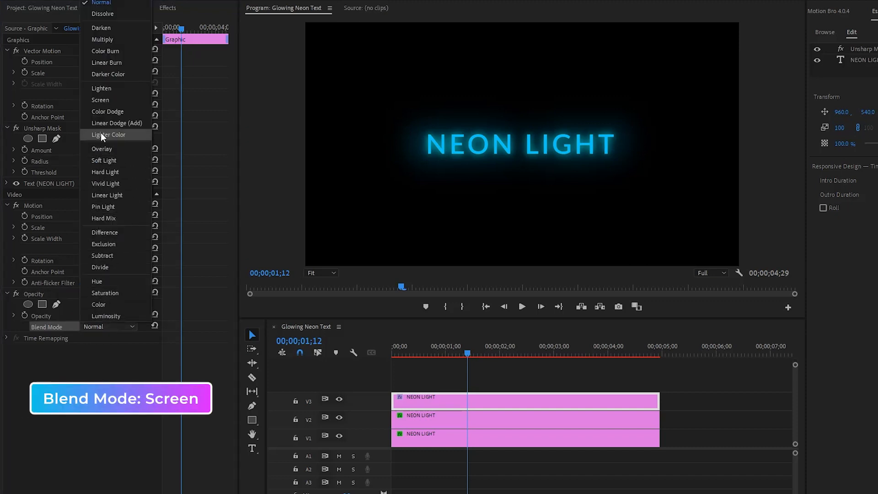
click(101, 101)
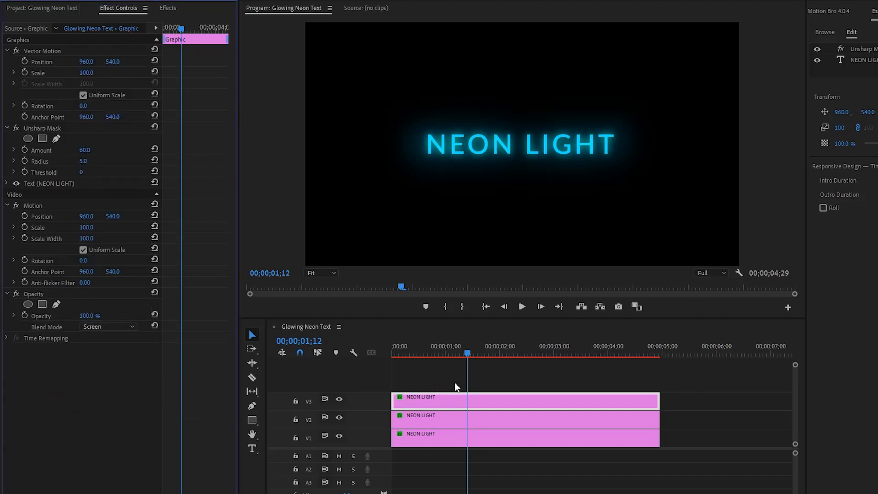
click(498, 376)
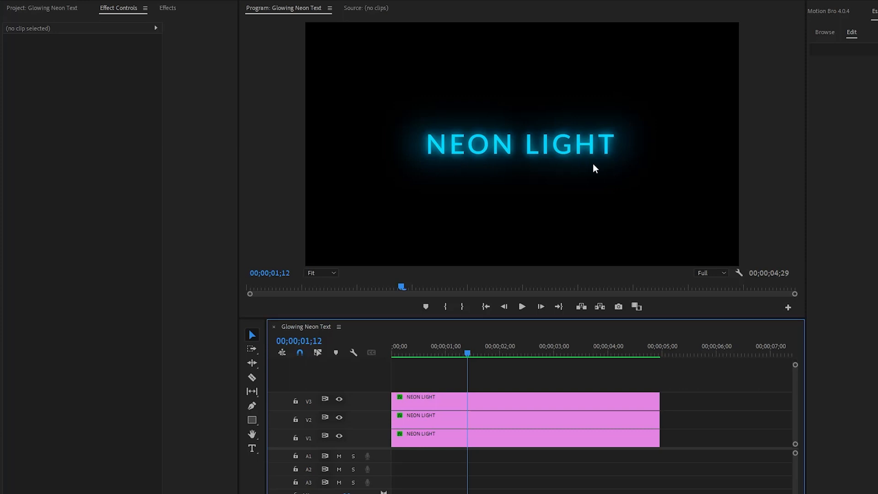
Cut the V3 and V2 NEON LIGHT clips at 00;00;01;06, leaving the V1 clip whole.
mouse_move(465, 348)
mouse_down()
mouse_move(385, 350)
mouse_move(559, 354)
mouse_move(462, 356)
mouse_up()
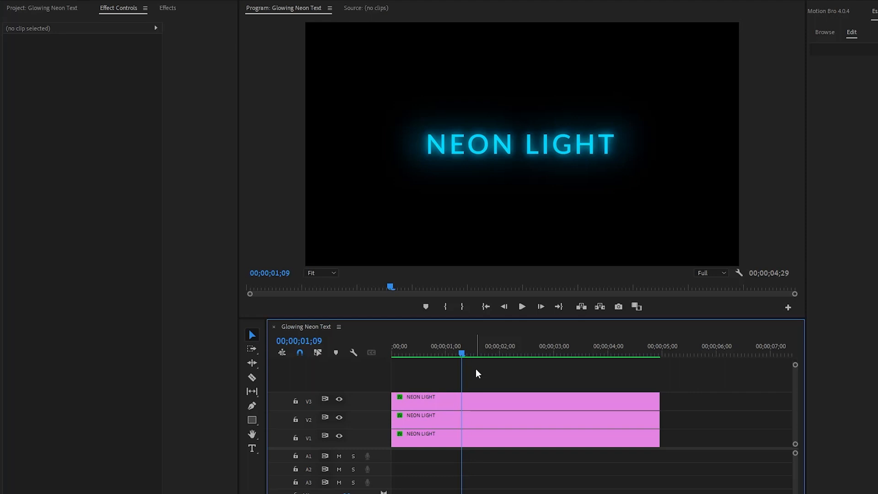
drag(463, 352, 458, 353)
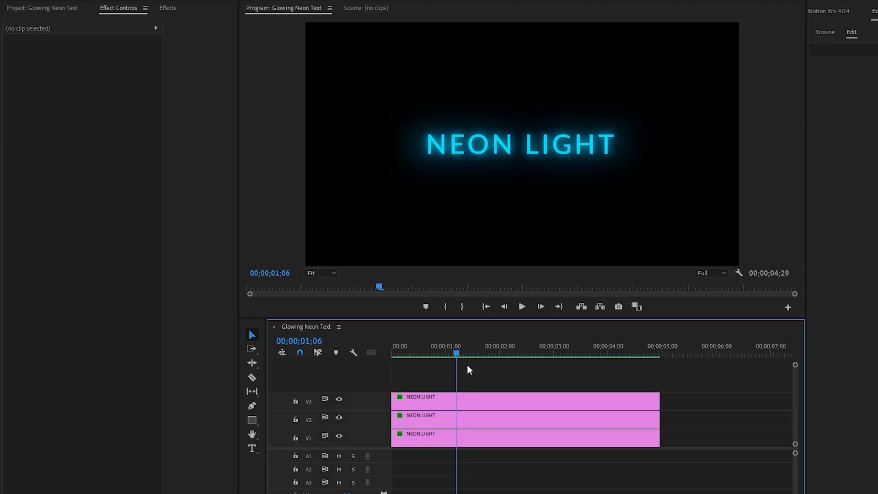
drag(355, 493, 319, 493)
scroll(541, 476, down, 1)
scroll(541, 476, down, 1)
key(c)
click(432, 402)
click(433, 419)
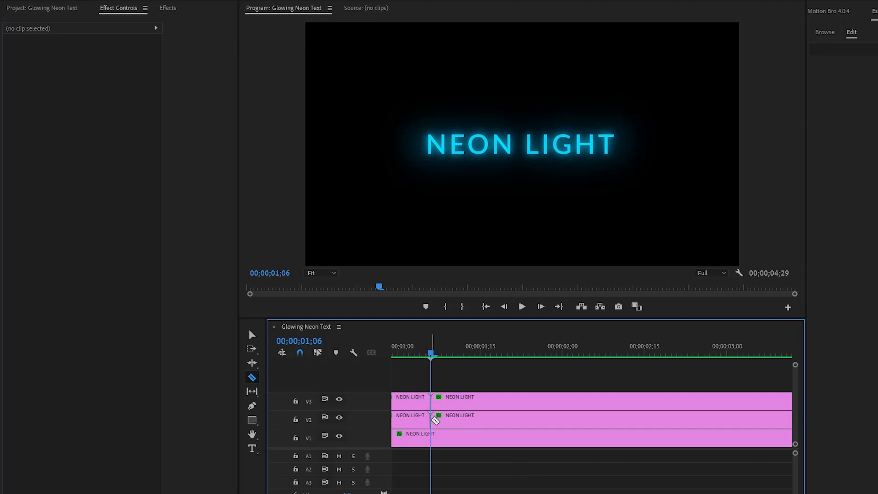
key(v)
Cut the V3 and V2 clips one frame further on, at 00;00;01;07, and delete the one-frame pieces between the cuts.
key(Right)
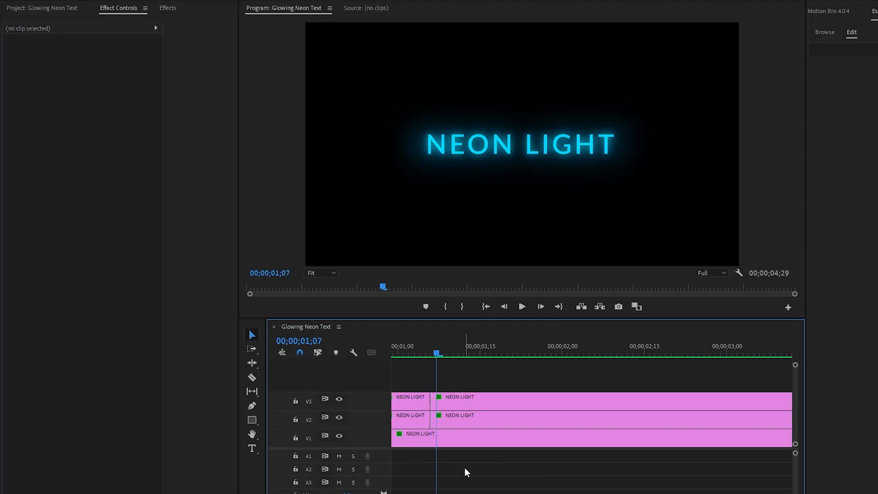
key(equal)
key(equal)
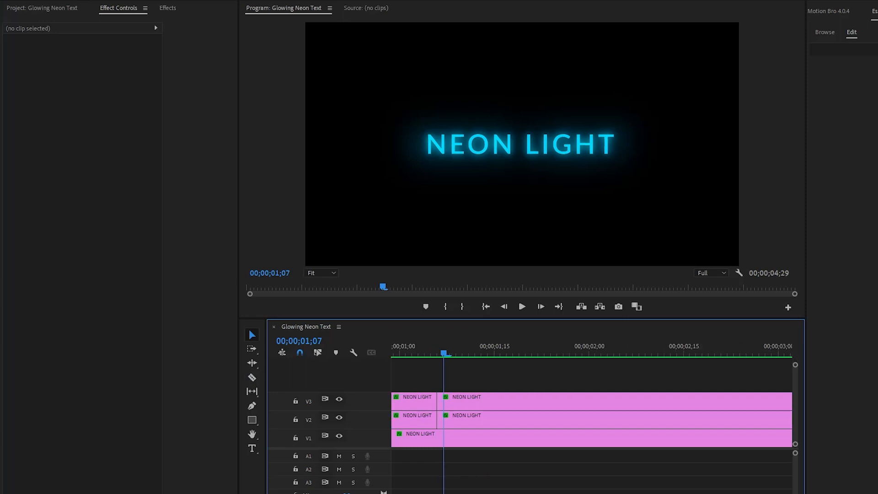
key(equal)
scroll(555, 467, down, 5)
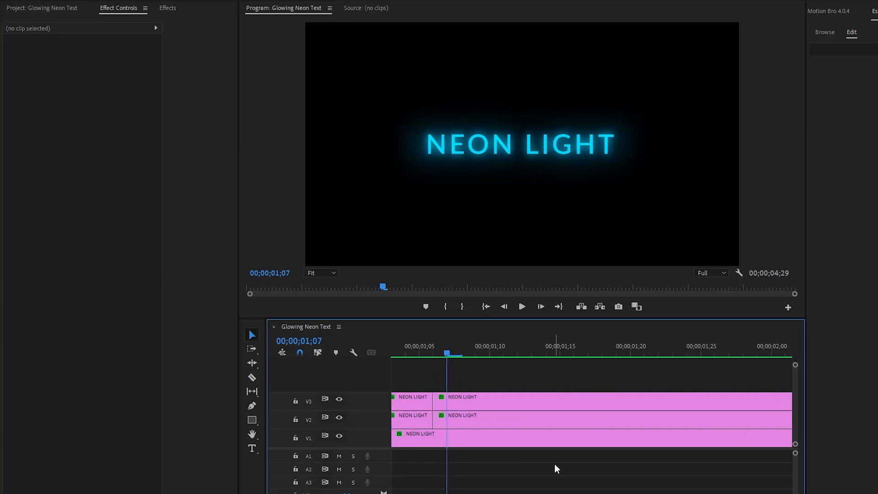
key(c)
click(447, 402)
click(451, 415)
key(v)
drag(443, 371, 439, 420)
key(Delete)
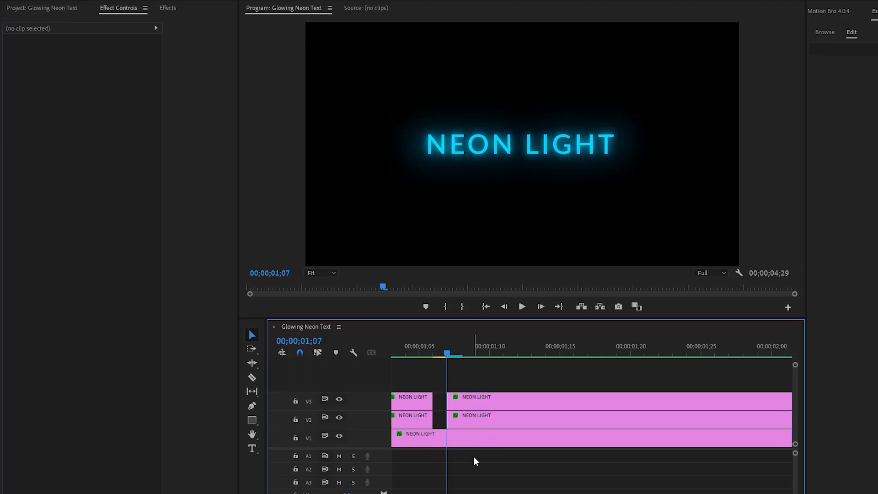
Cut the V2 and V3 clips at 00;00;01;08.
key(Right)
key(c)
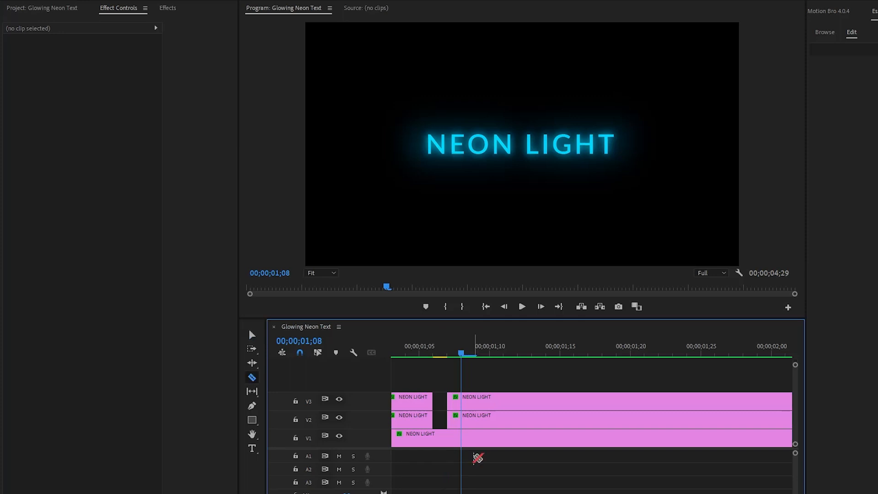
click(462, 419)
click(462, 397)
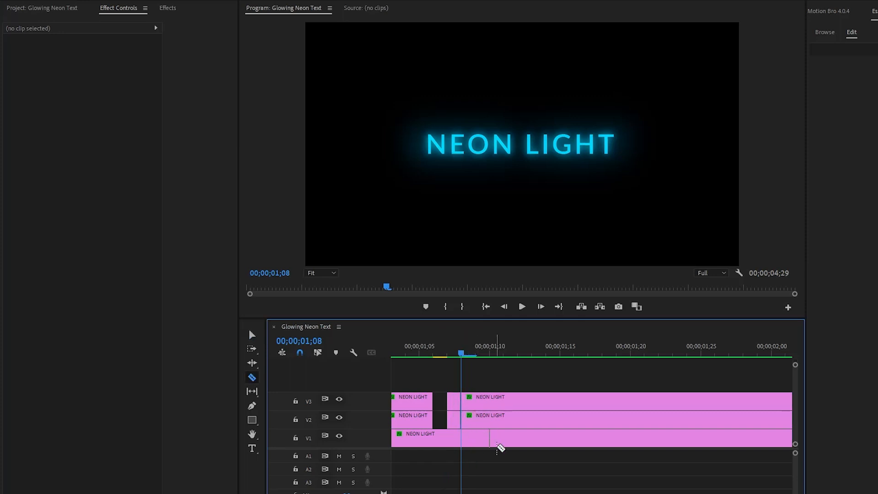
key(v)
Cut the V2 and V3 clips at 00;00;01;09, delete the one-frame pieces before that cut, and scrub across the gaps.
key(Right)
key(c)
key(v)
key(c)
click(477, 416)
click(477, 398)
key(v)
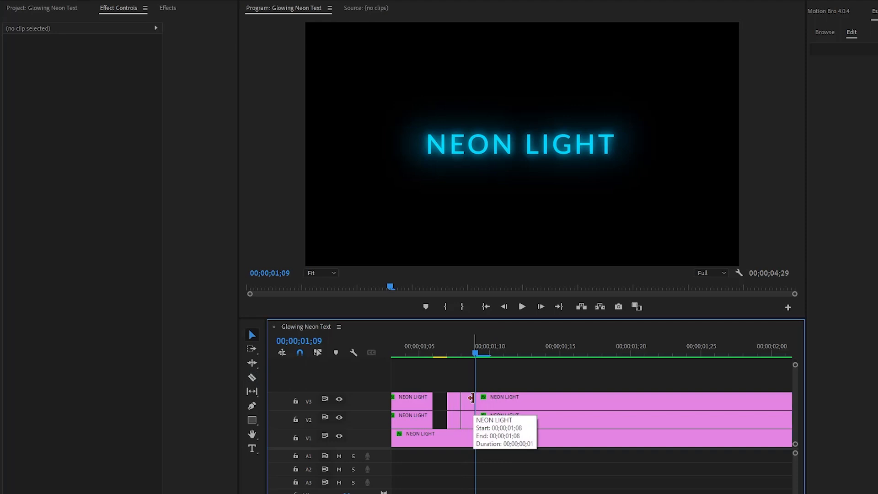
drag(469, 385, 465, 422)
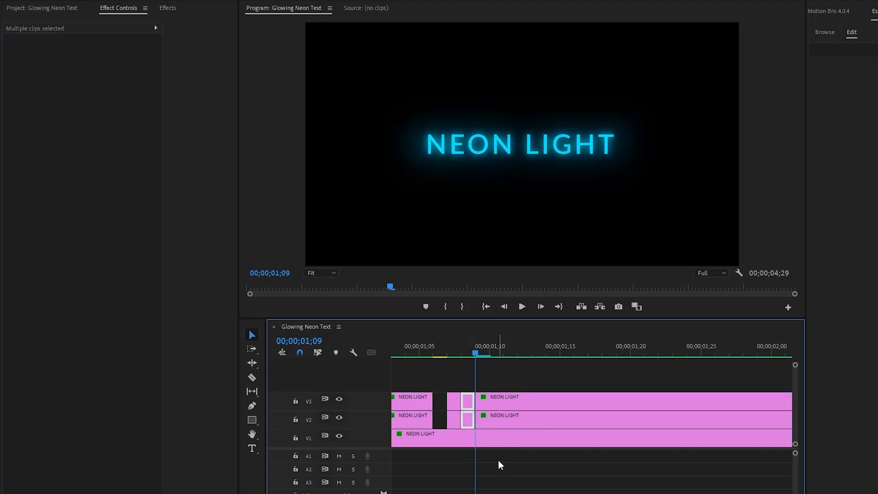
key(Delete)
drag(437, 352, 477, 355)
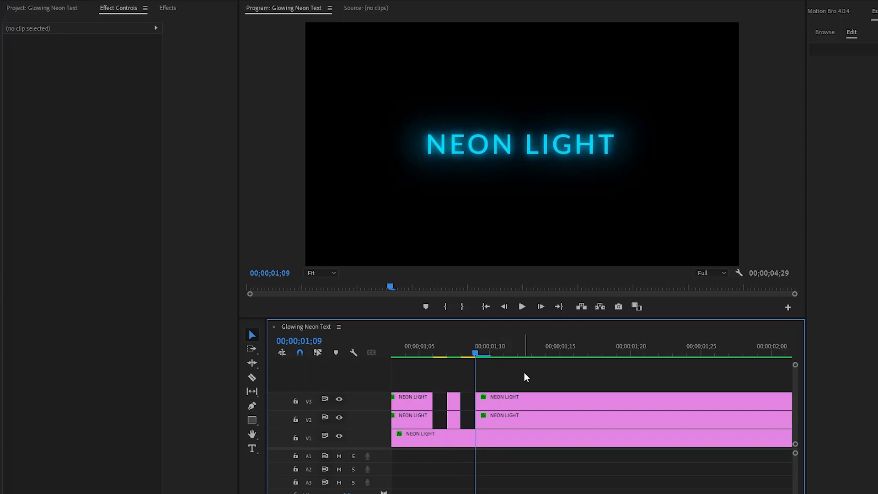
Cut the V3 and V2 clips at 00;00;01;10.
key(Right)
key(c)
click(492, 400)
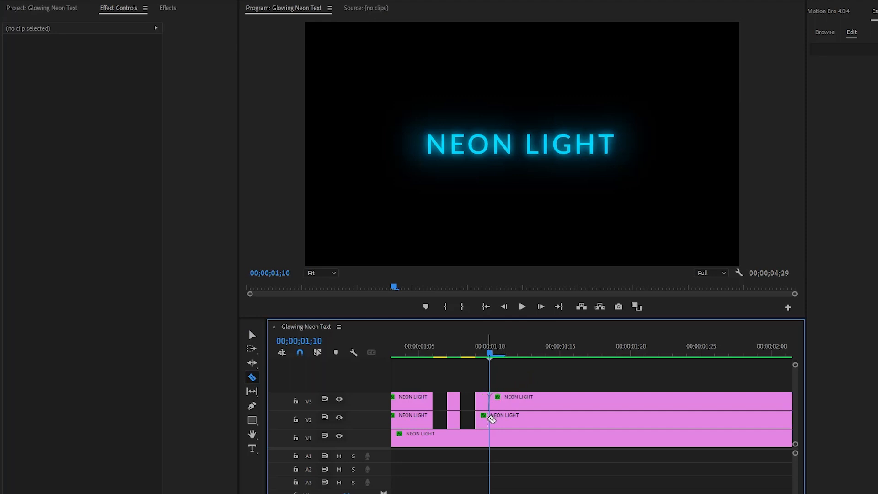
click(489, 419)
key(v)
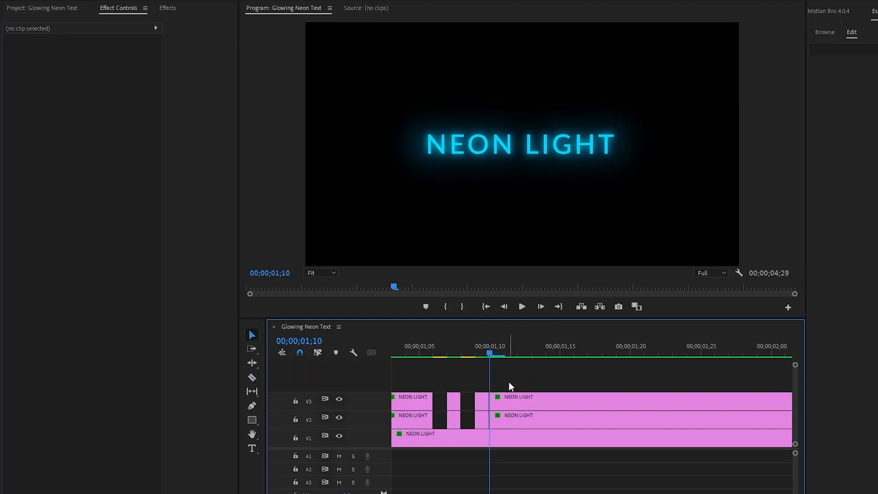
Cut the V3 and V2 clips at 00;00;01;11 and delete the one-frame pieces before that cut.
key(Right)
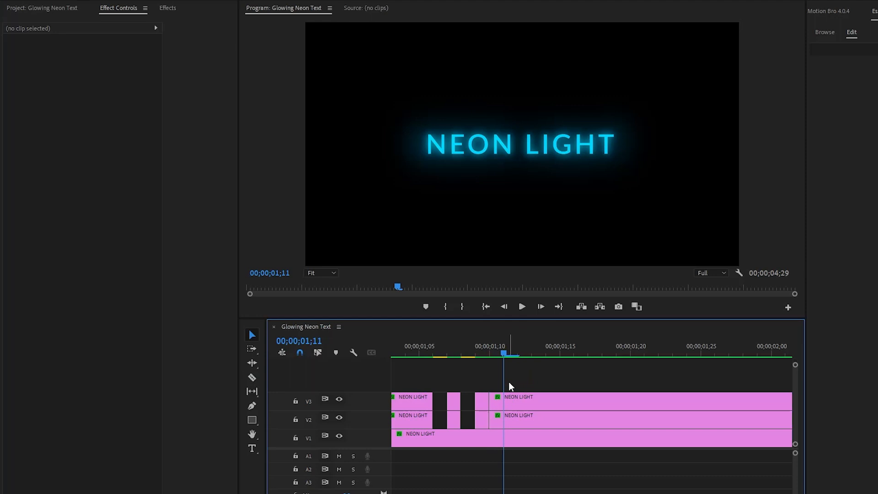
key(c)
click(505, 398)
click(505, 417)
key(v)
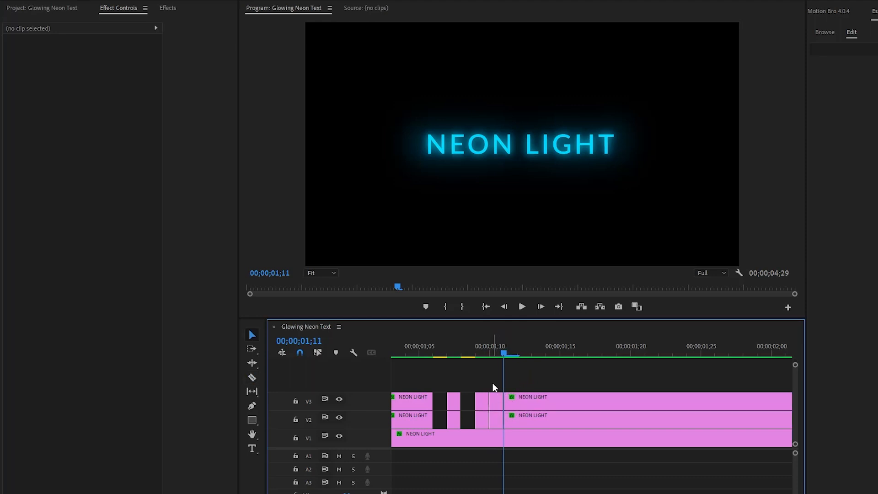
drag(493, 385, 500, 421)
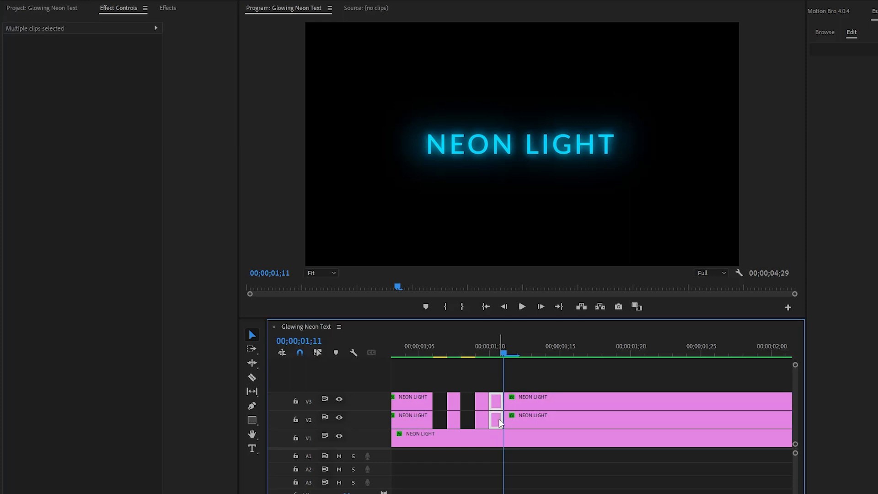
key(Delete)
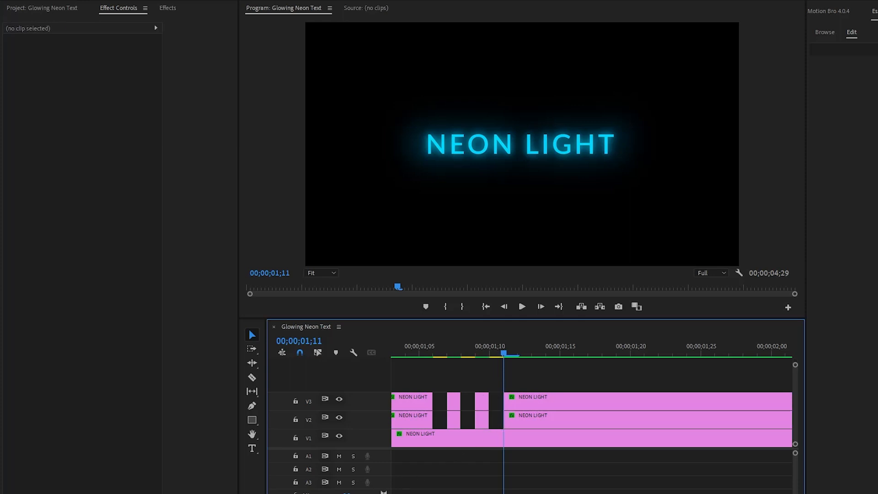
Scrub and play the section around the first group of gaps to review the flicker.
key(minus)
key(minus)
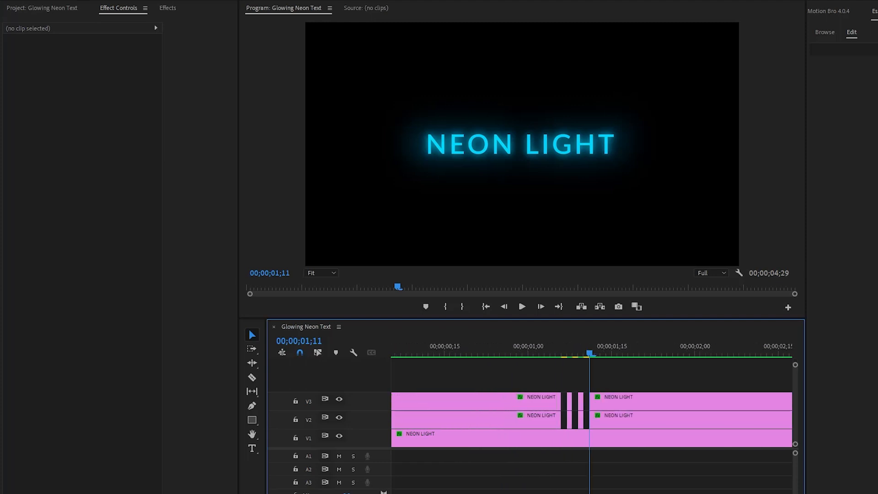
click(534, 354)
drag(534, 354, 598, 364)
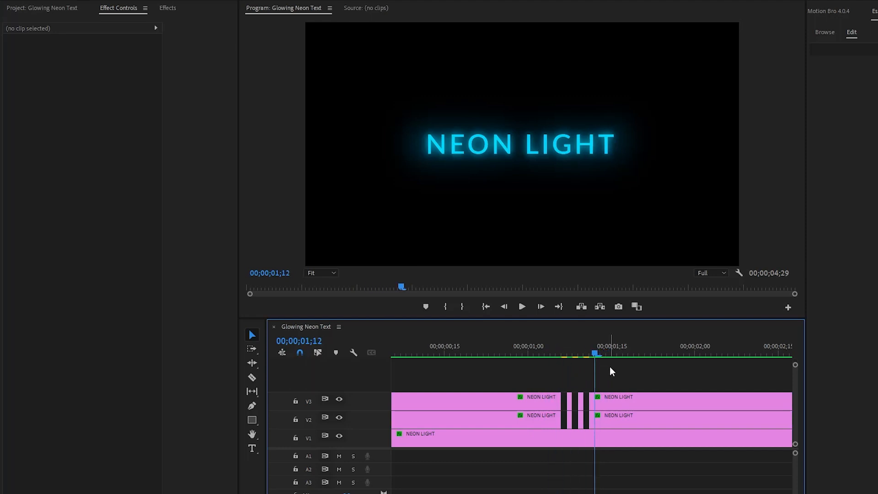
drag(394, 493, 413, 493)
mouse_move(424, 353)
mouse_down()
mouse_move(416, 352)
mouse_move(427, 355)
mouse_up()
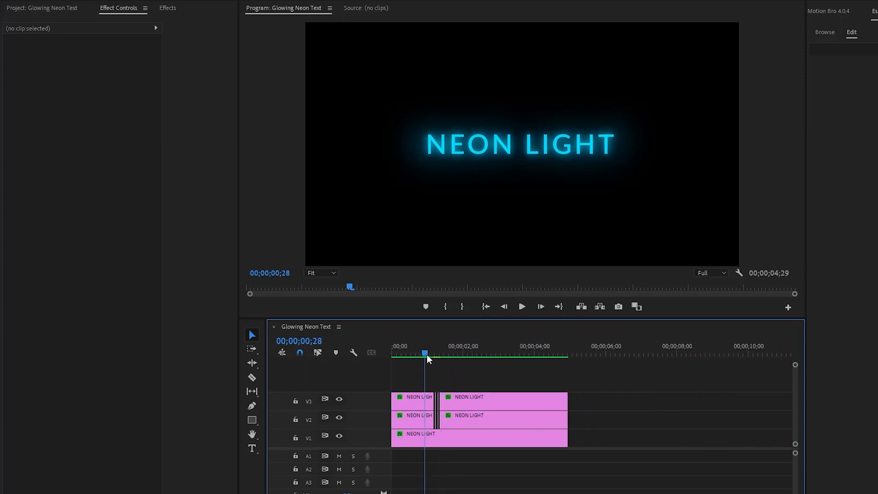
key(space)
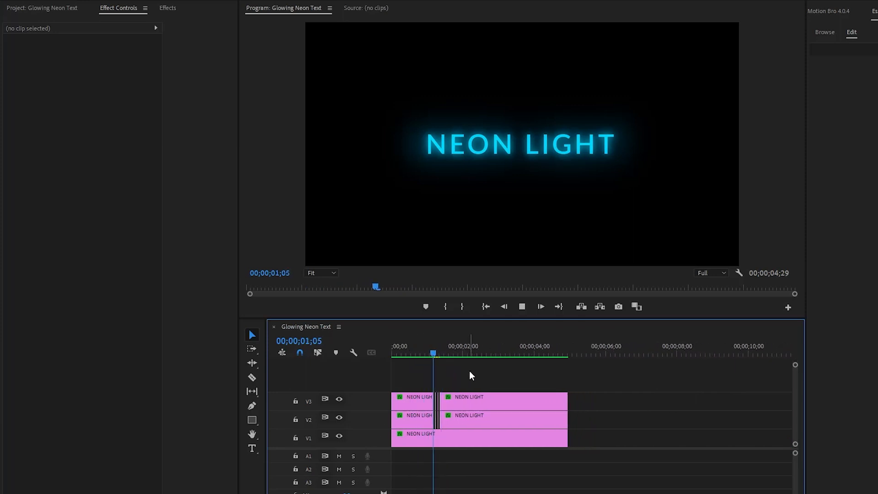
click(425, 352)
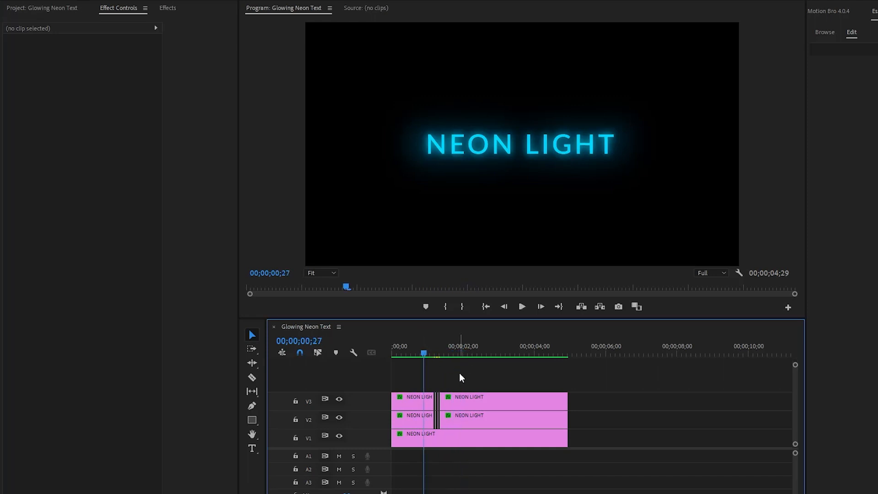
key(space)
key(space)
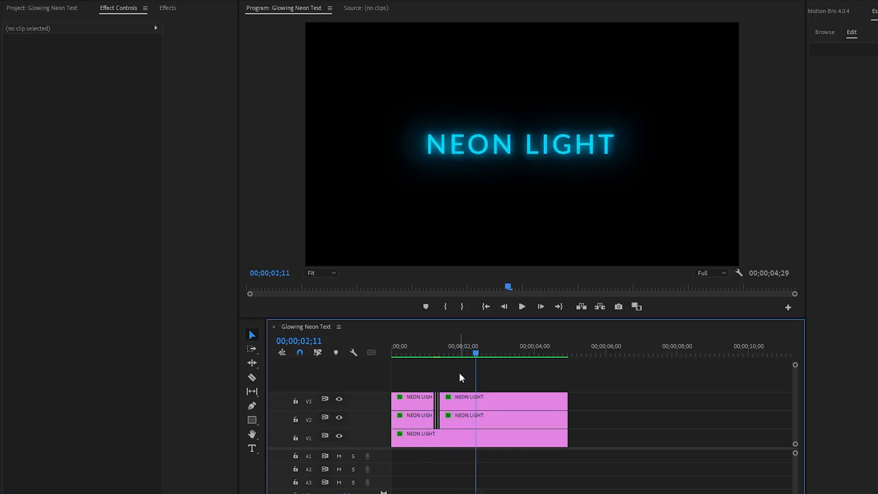
Cut the V3 and V2 clips at 00;00;02;14 for a second flicker.
key(equal)
key(equal)
key(equal)
key(equal)
scroll(610, 488, down, 3)
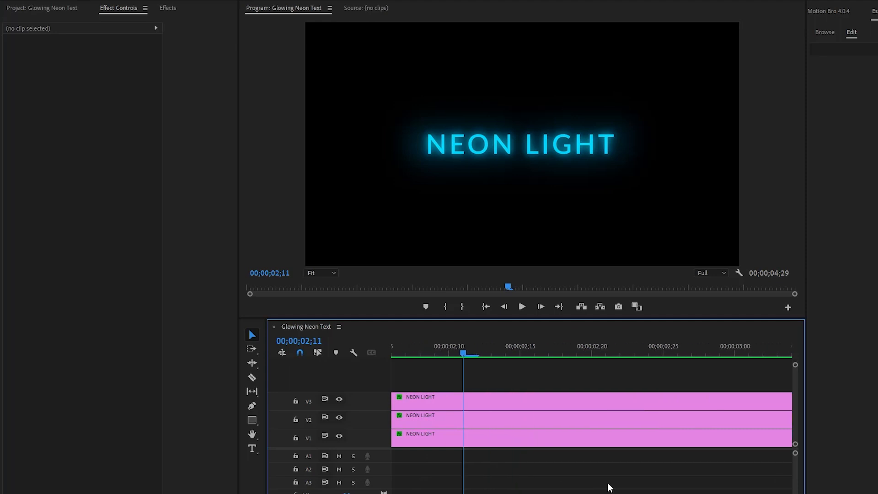
key(Right)
key(Right)
key(Right)
key(c)
click(506, 403)
click(506, 419)
key(v)
Cut the V3 and V2 clips one frame further on, at 00;00;02;15, and delete the one-frame pieces between the cuts.
key(Right)
key(c)
click(520, 401)
click(519, 420)
key(v)
click(514, 400)
key(Delete)
click(513, 420)
key(Delete)
click(539, 358)
Cut the V3 and V2 clips at 00;00;03;13 for a third flicker.
key(minus)
key(minus)
key(minus)
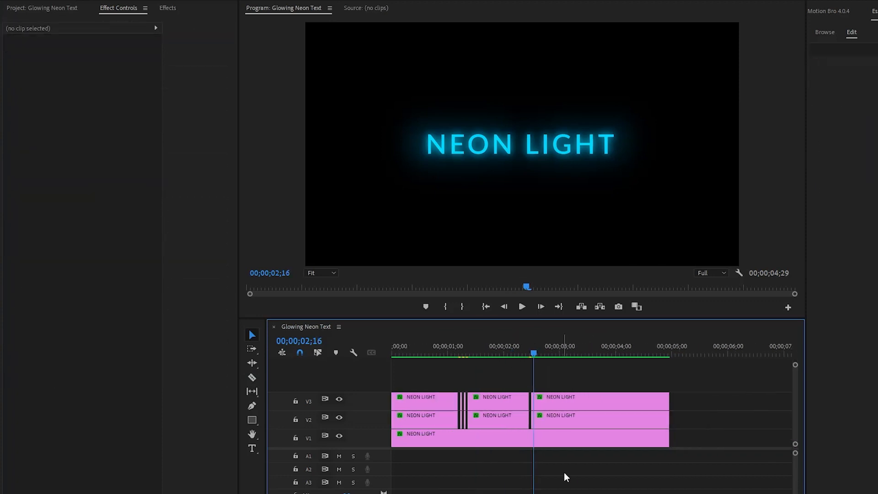
drag(580, 351, 584, 350)
key(equal)
key(equal)
key(equal)
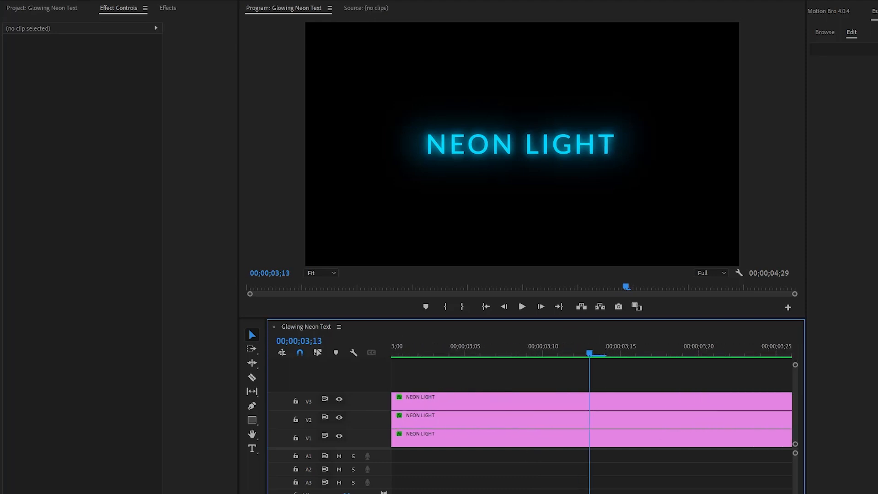
key(c)
click(590, 416)
key(v)
Cut the V3 and V2 clips at 00;00;03;14 and delete the one-frame pieces before that cut.
key(Right)
key(c)
click(605, 397)
click(605, 415)
key(v)
drag(598, 386, 597, 416)
key(Delete)
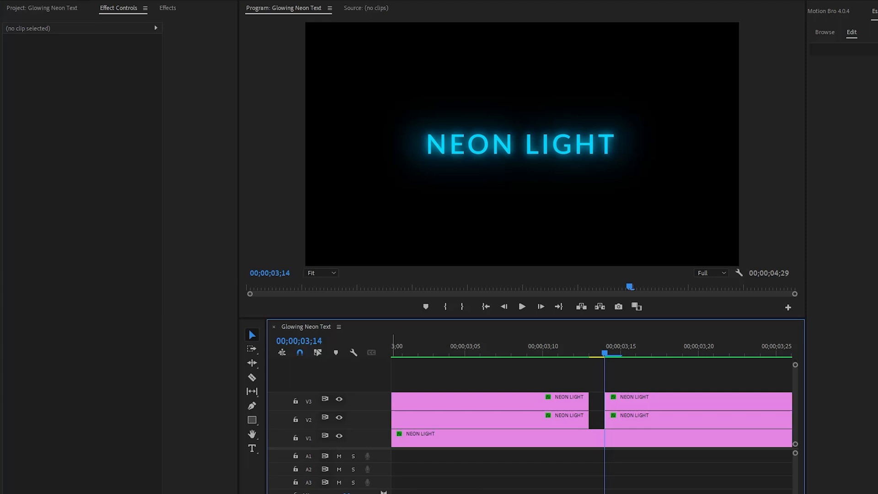
Play the sequence twice from the beginning to review all the flickers in the neon title.
key(minus)
key(minus)
key(minus)
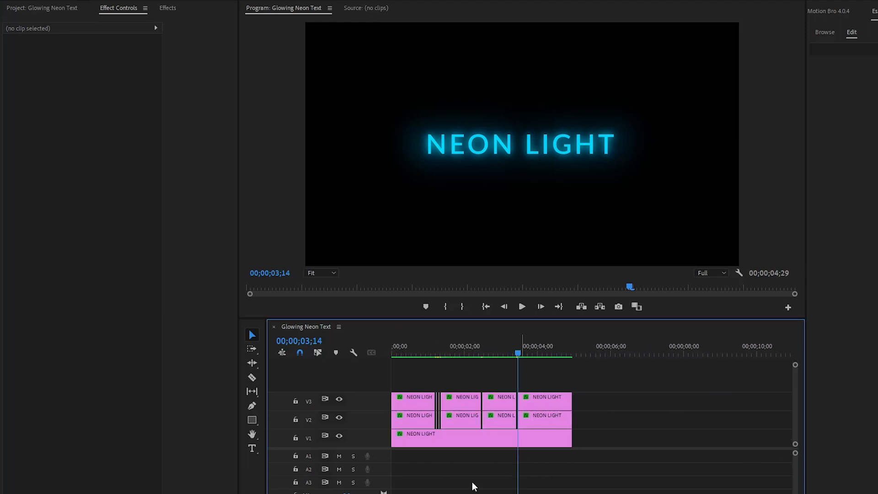
key(equal)
key(equal)
key(equal)
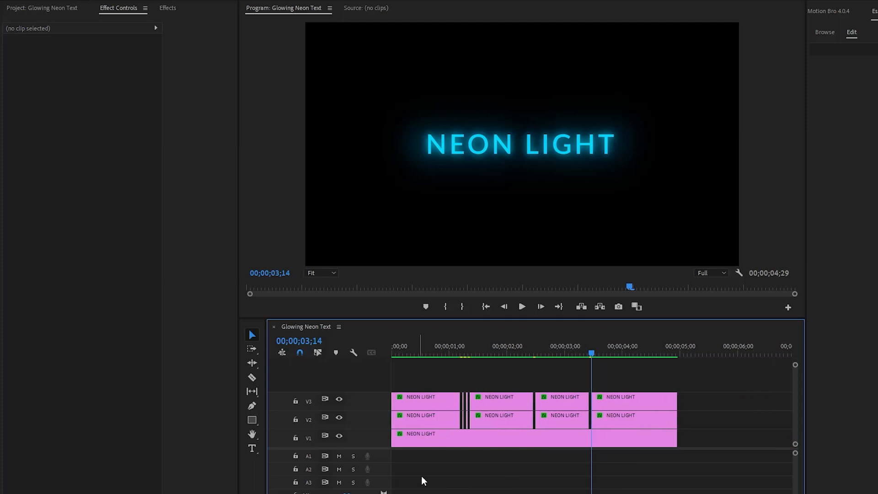
drag(413, 351, 389, 352)
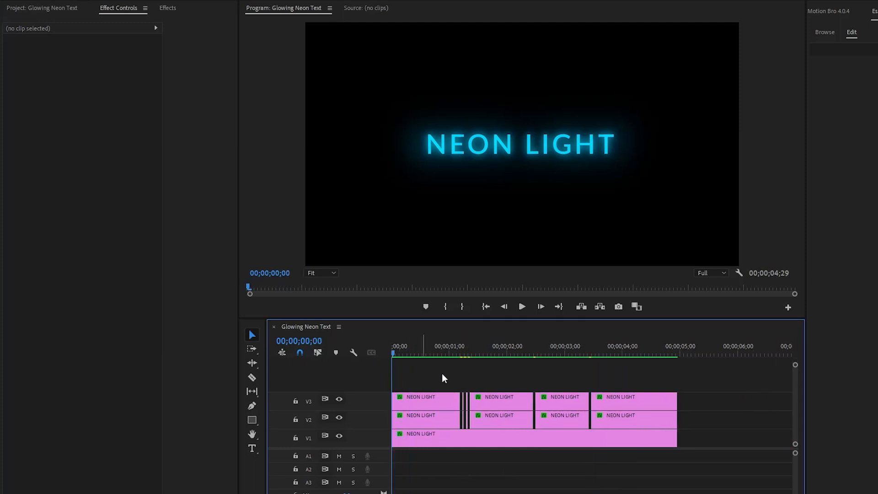
key(space)
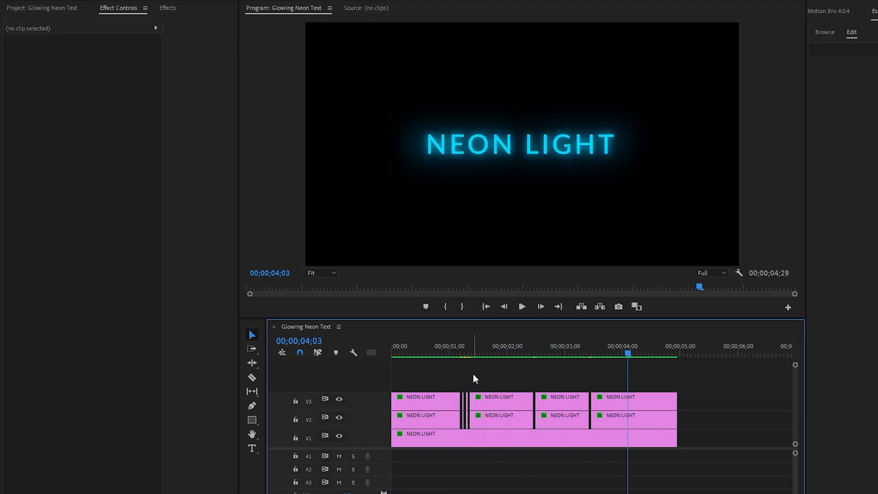
click(434, 353)
drag(435, 352, 374, 355)
key(space)
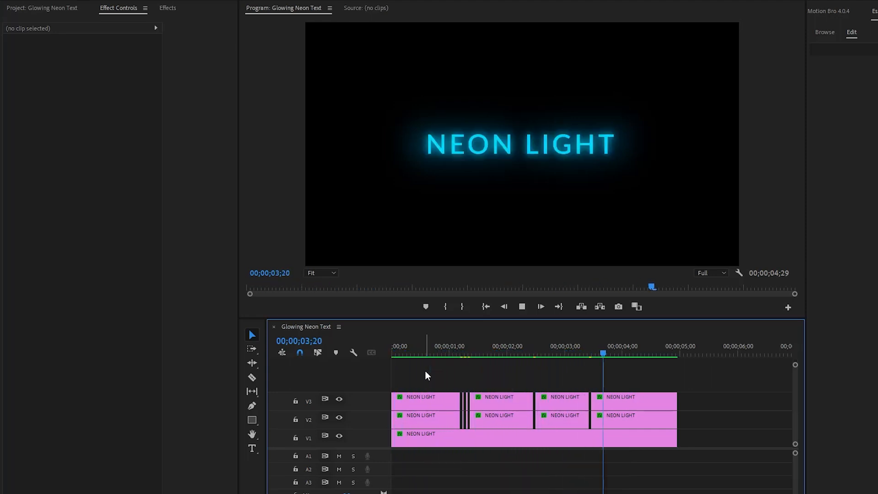
key(space)
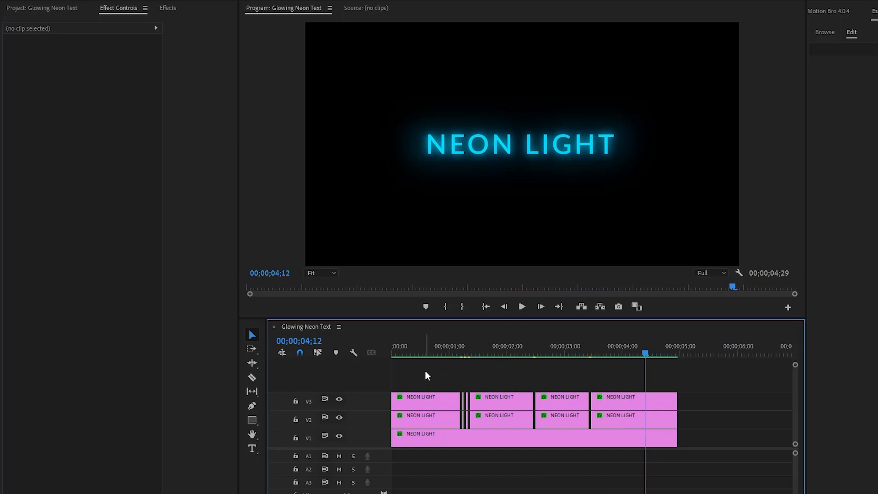